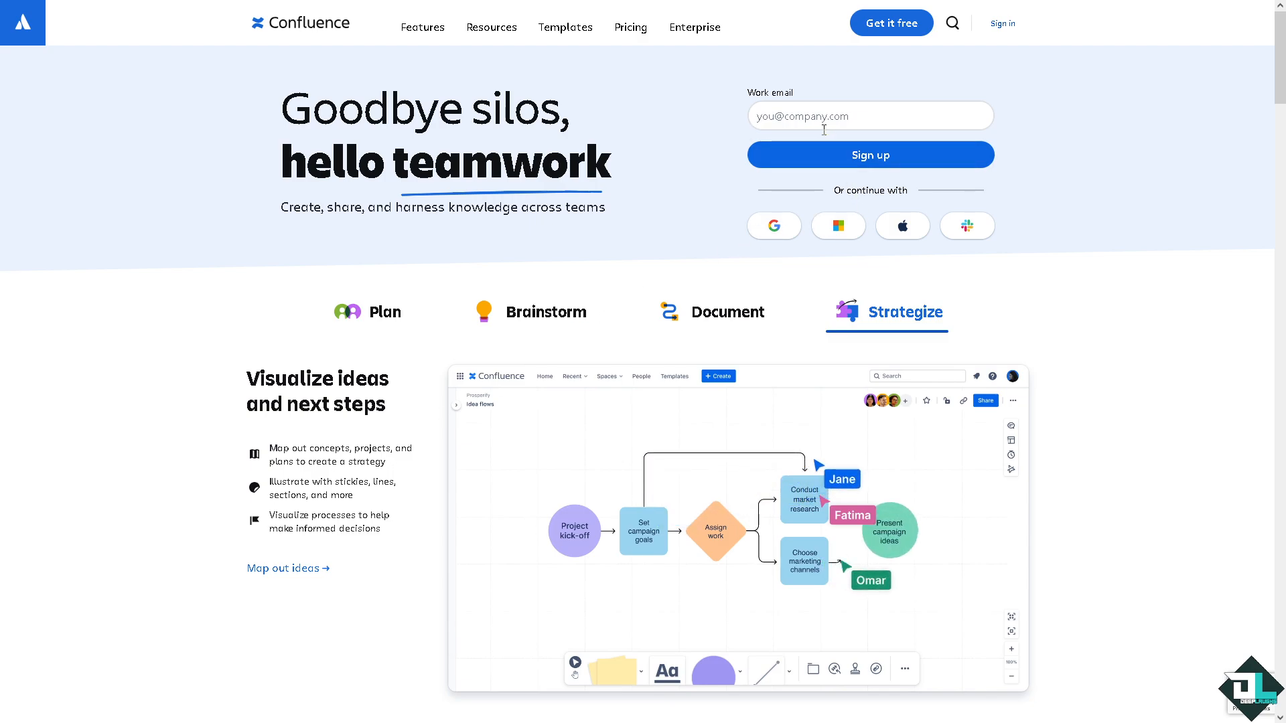
click(867, 152)
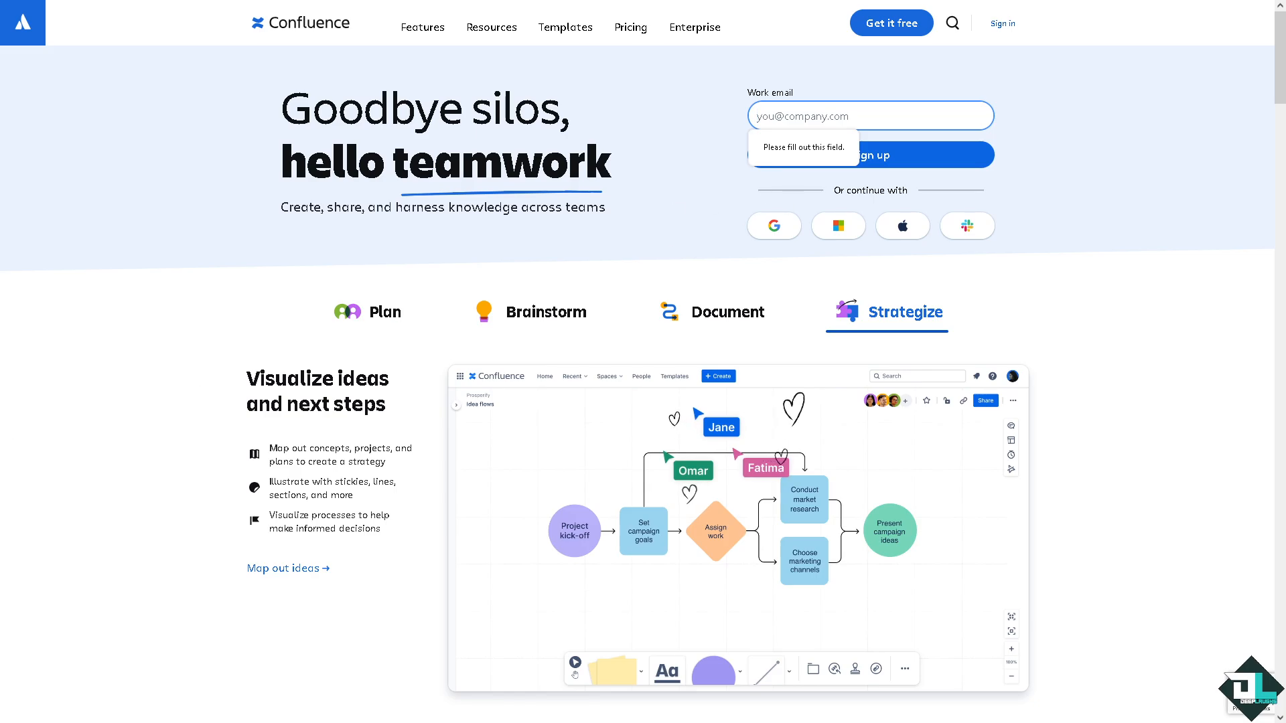
click(633, 278)
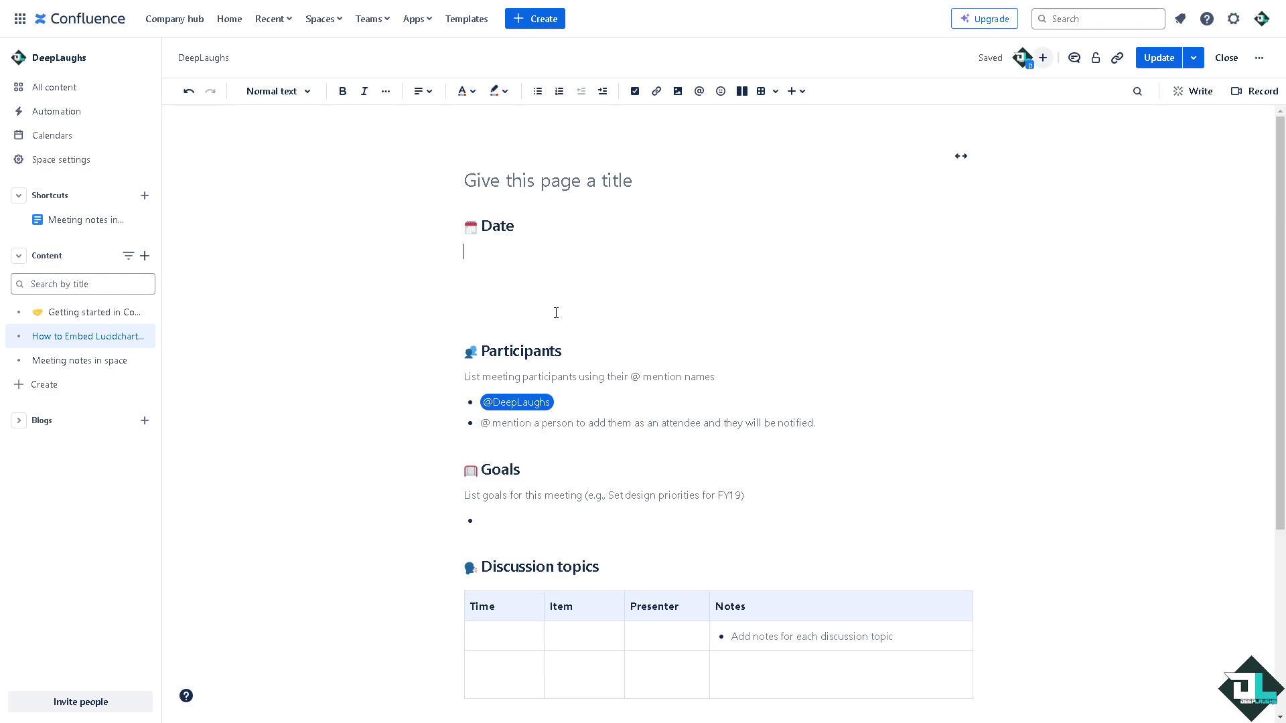
Step: Open the marketplace for finding new Confluence apps and search it for "draw io"
click(431, 22)
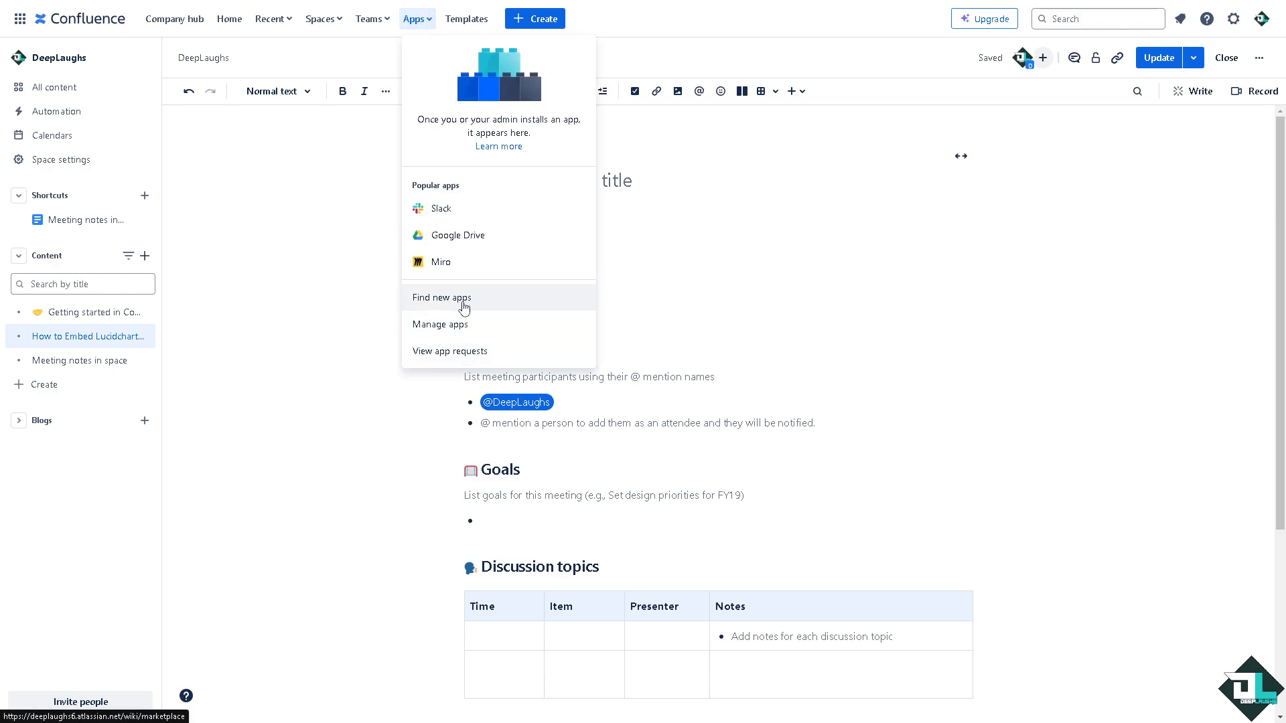
click(466, 305)
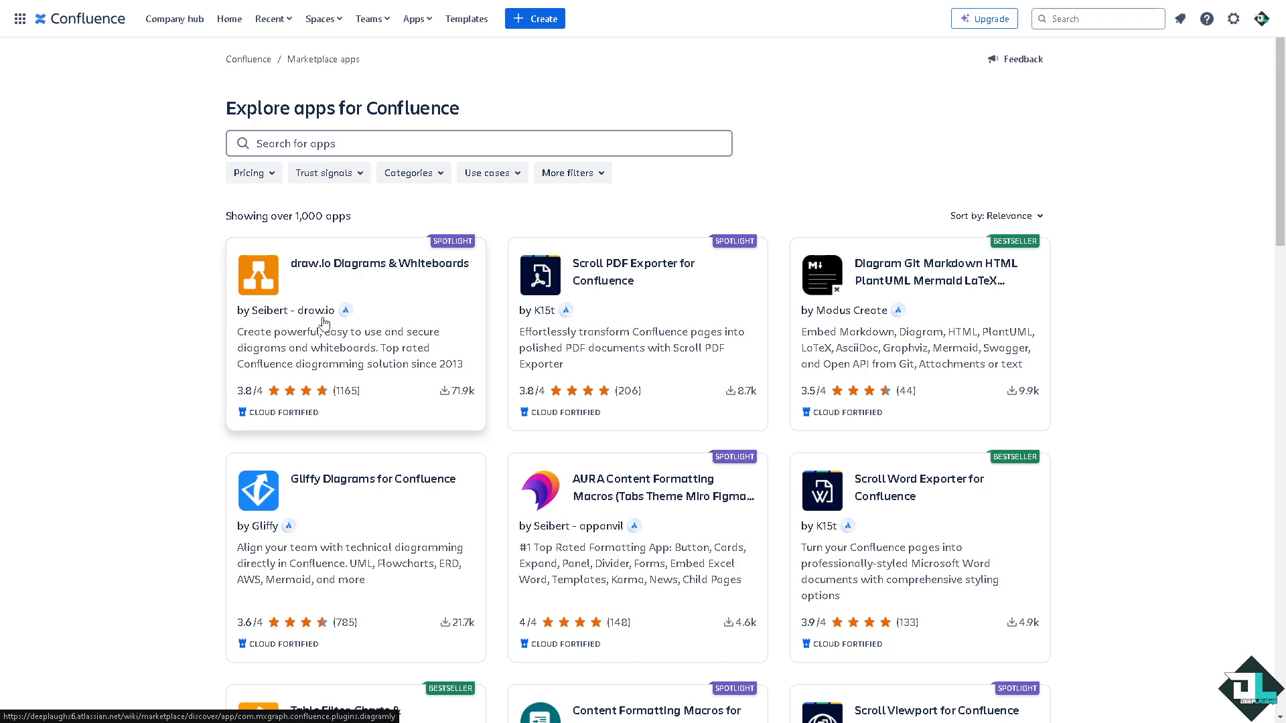
click(378, 144)
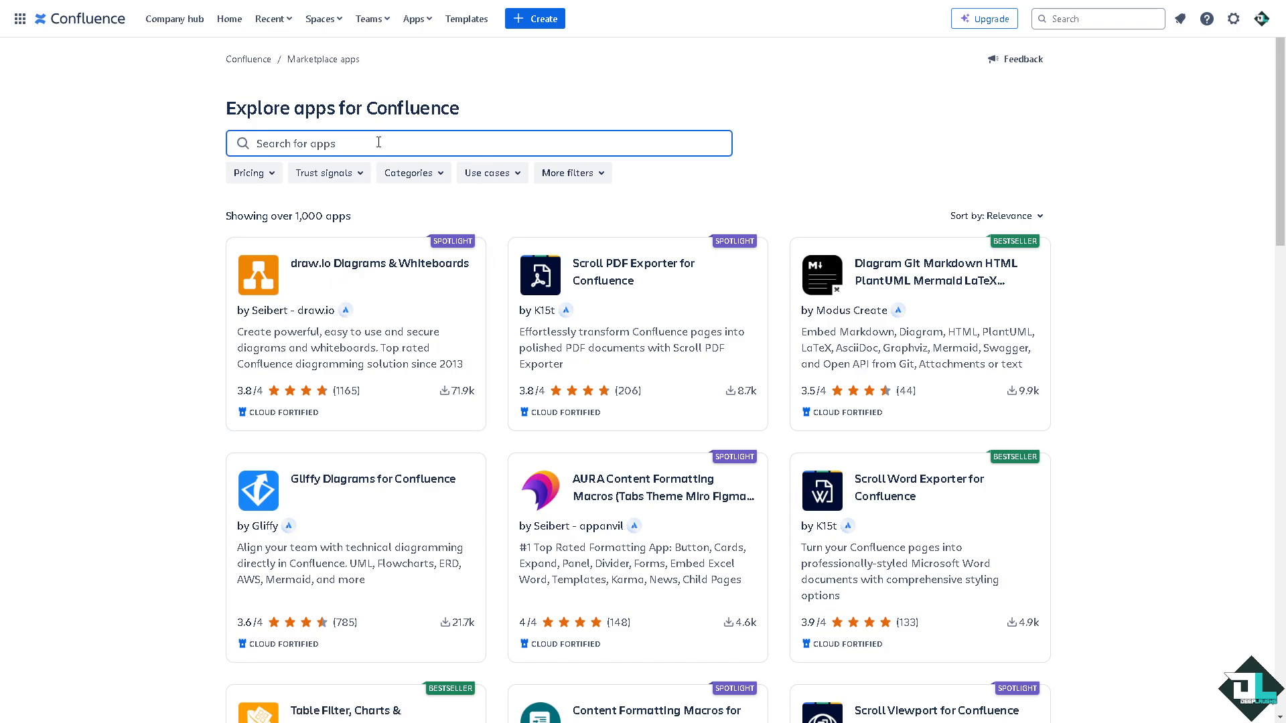
text(DRAW.)
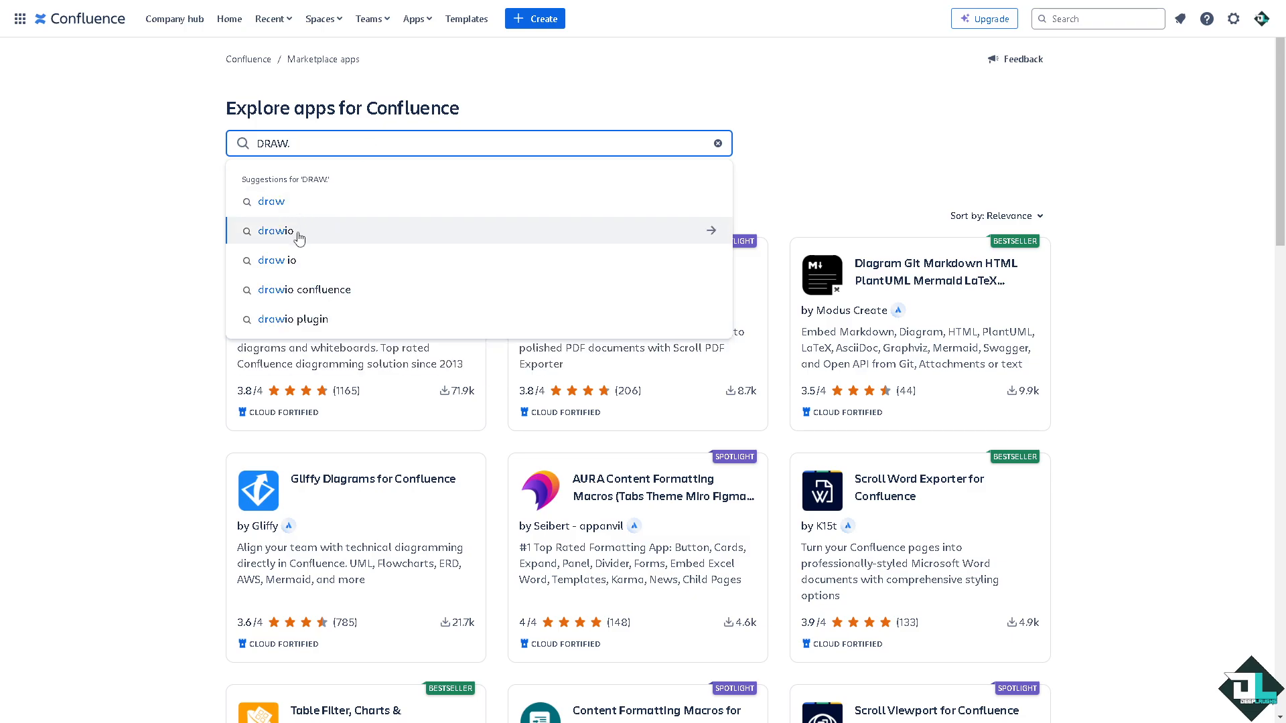
click(306, 264)
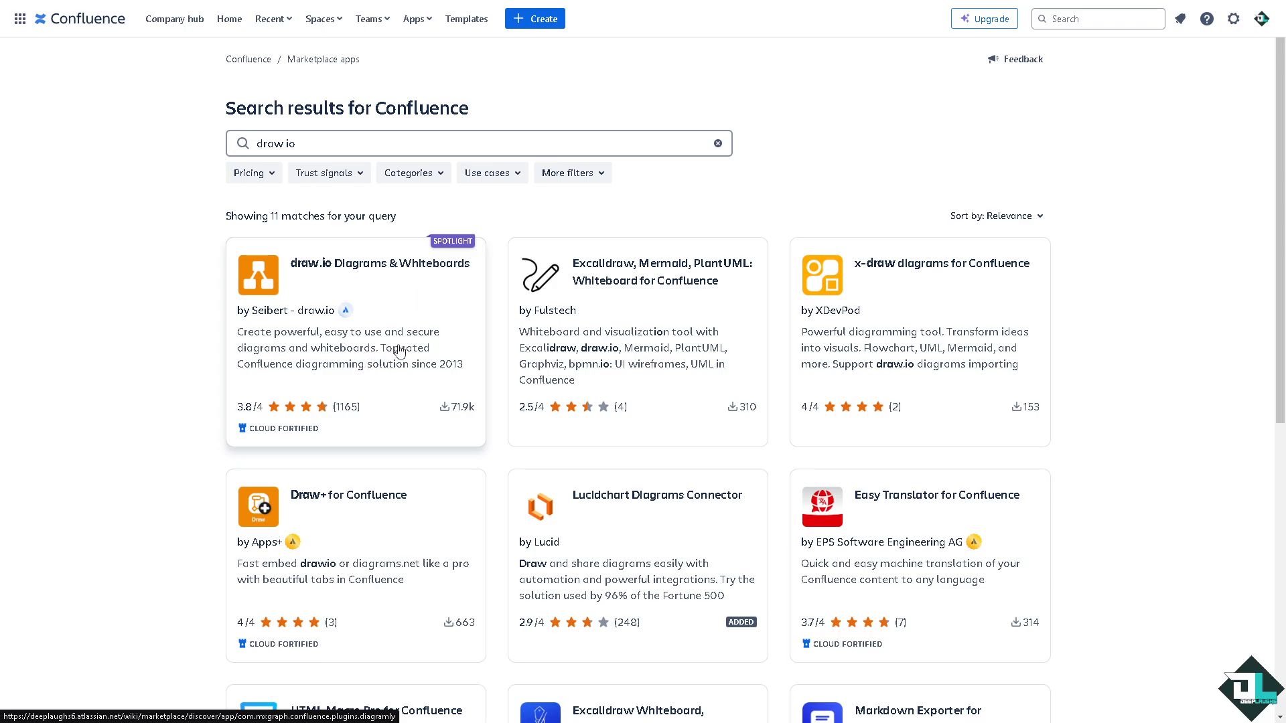
Step: Install the draw.io Diagrams & Whiteboards app in Confluence by starting its free trial
scroll(353, 435, down, 1)
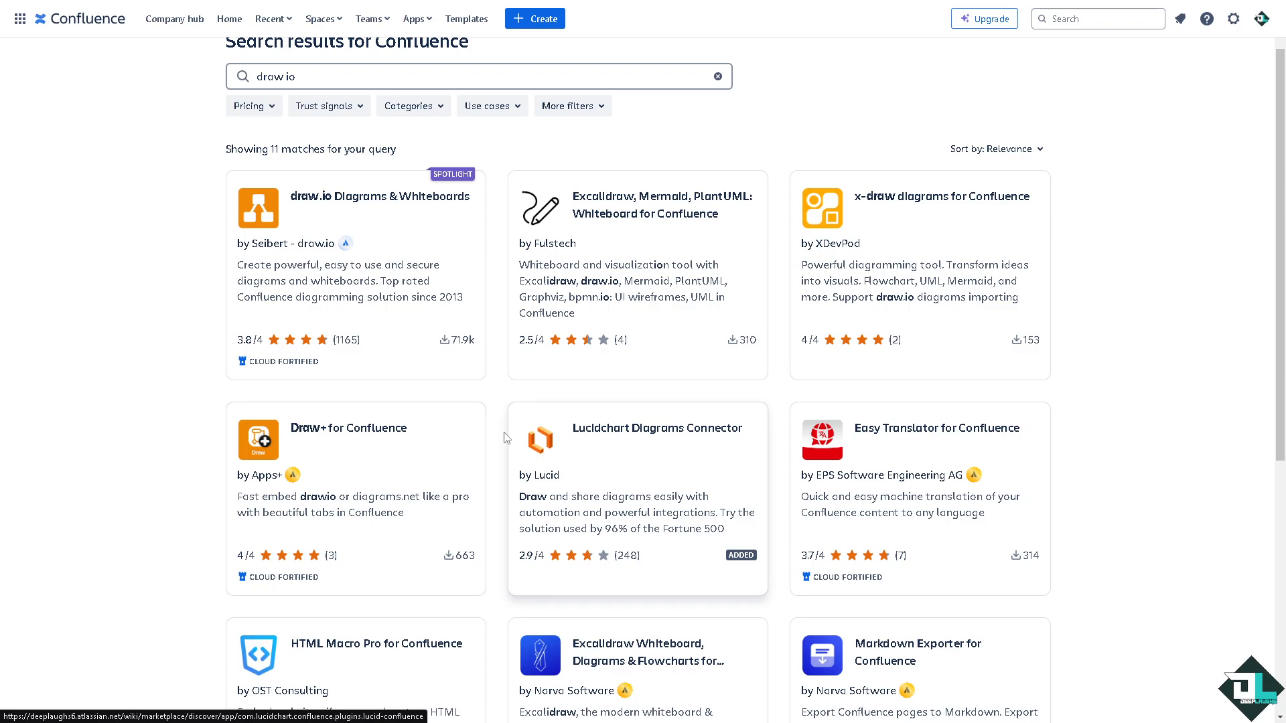
scroll(466, 411, up, 1)
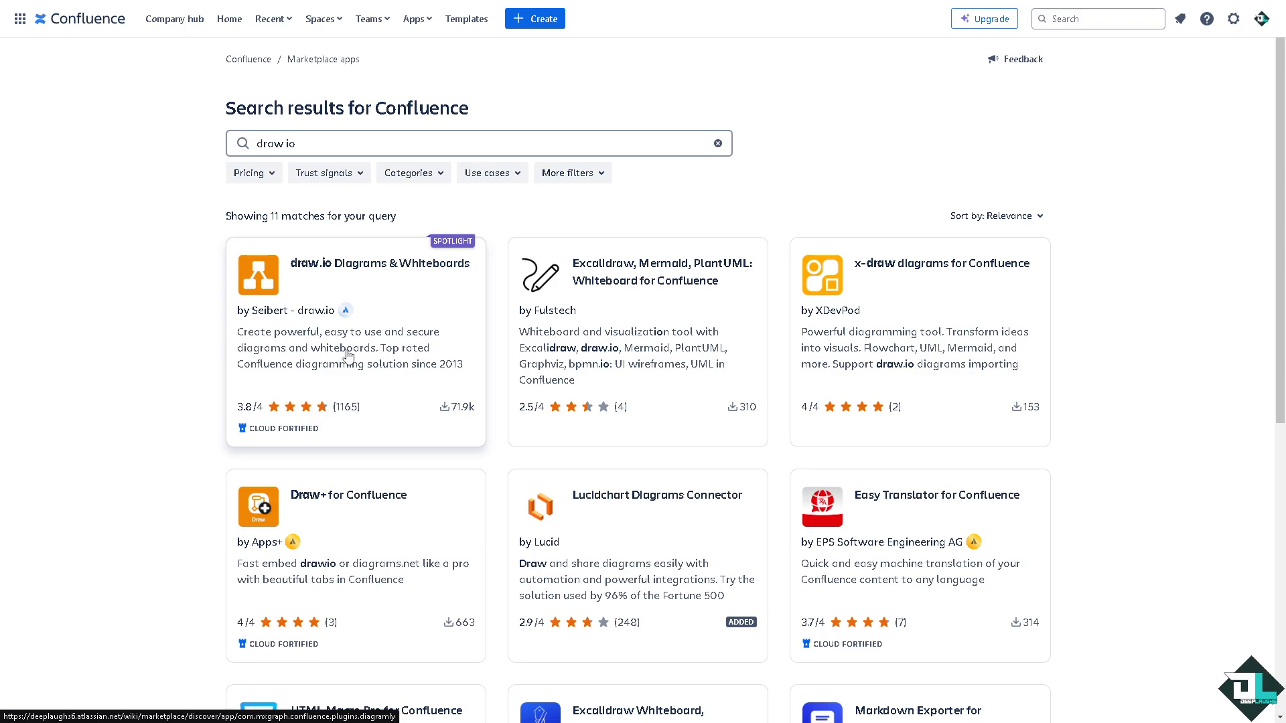
click(363, 323)
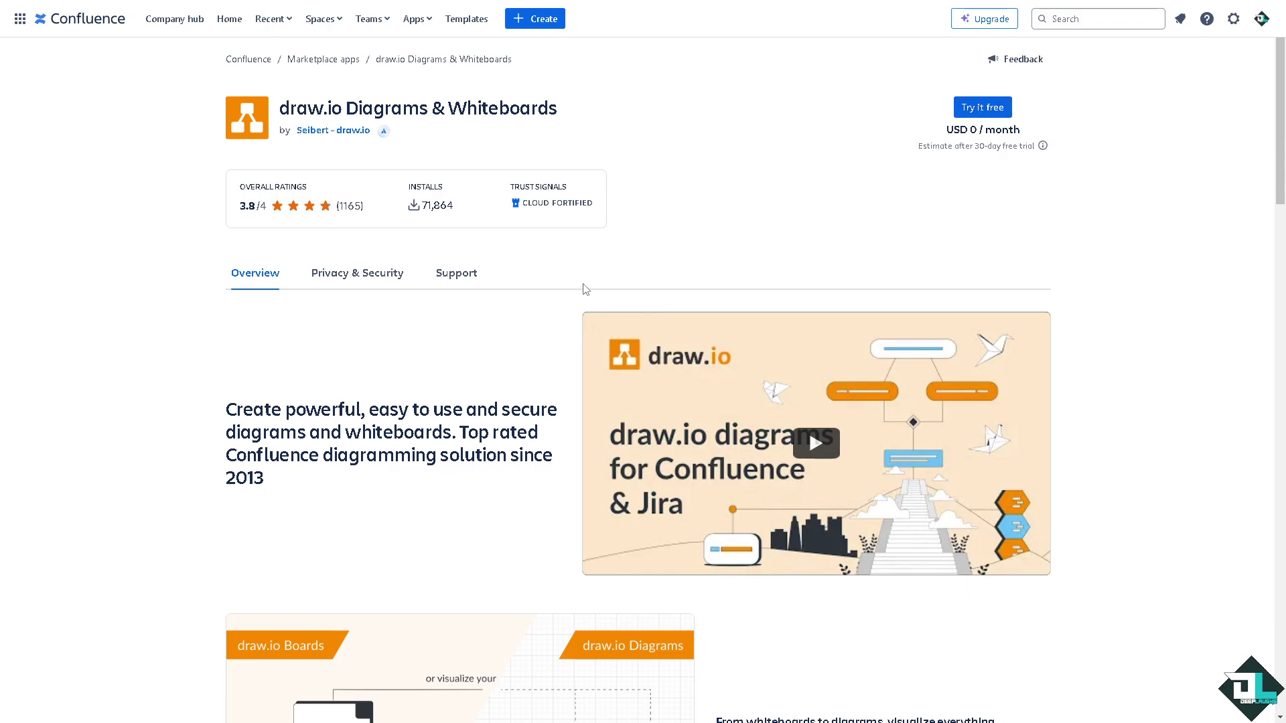
click(985, 110)
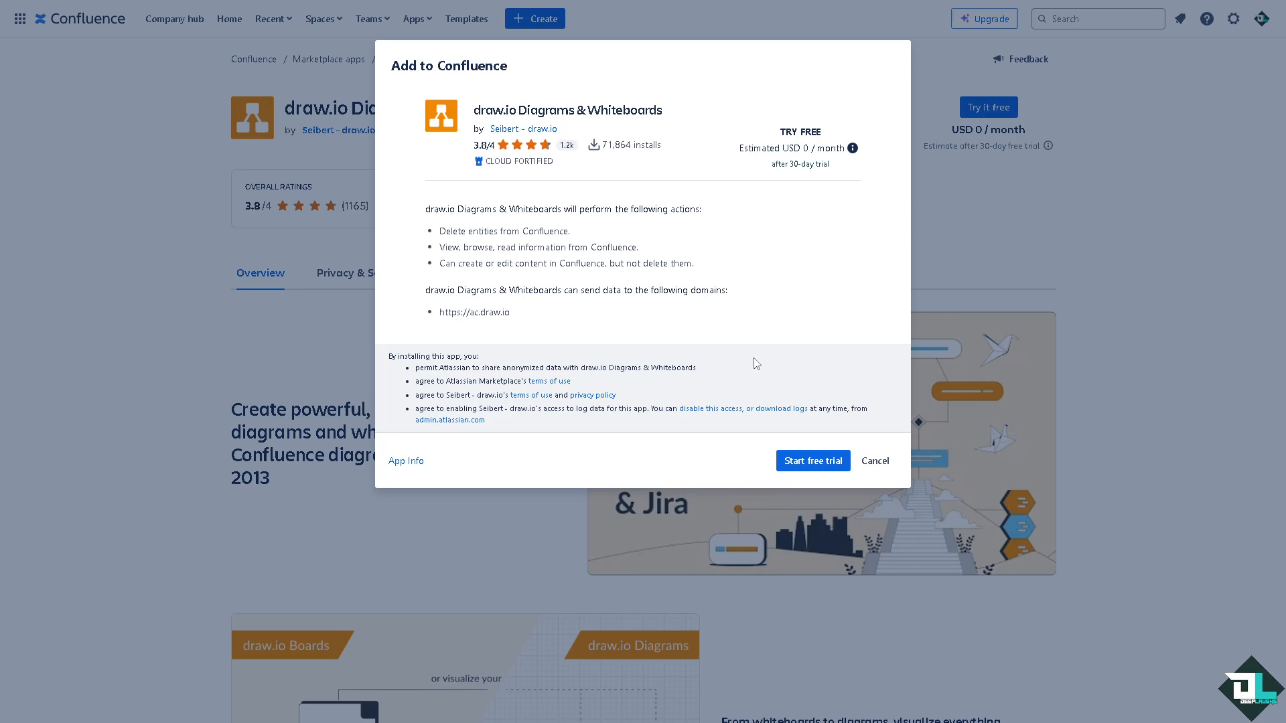
click(814, 464)
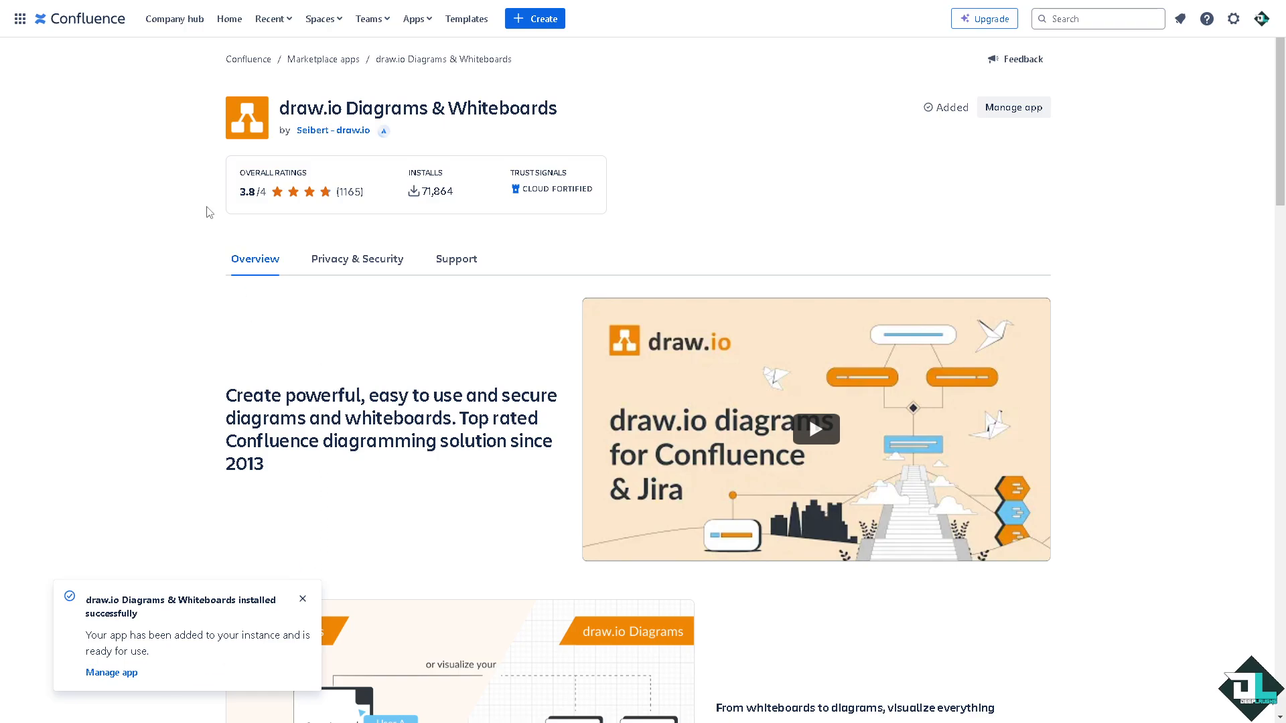
Step: Create a new page under "How to Embed Lucidchart in Confluence" and title it "How to Add Draw IO Macro to Confluence"
click(234, 26)
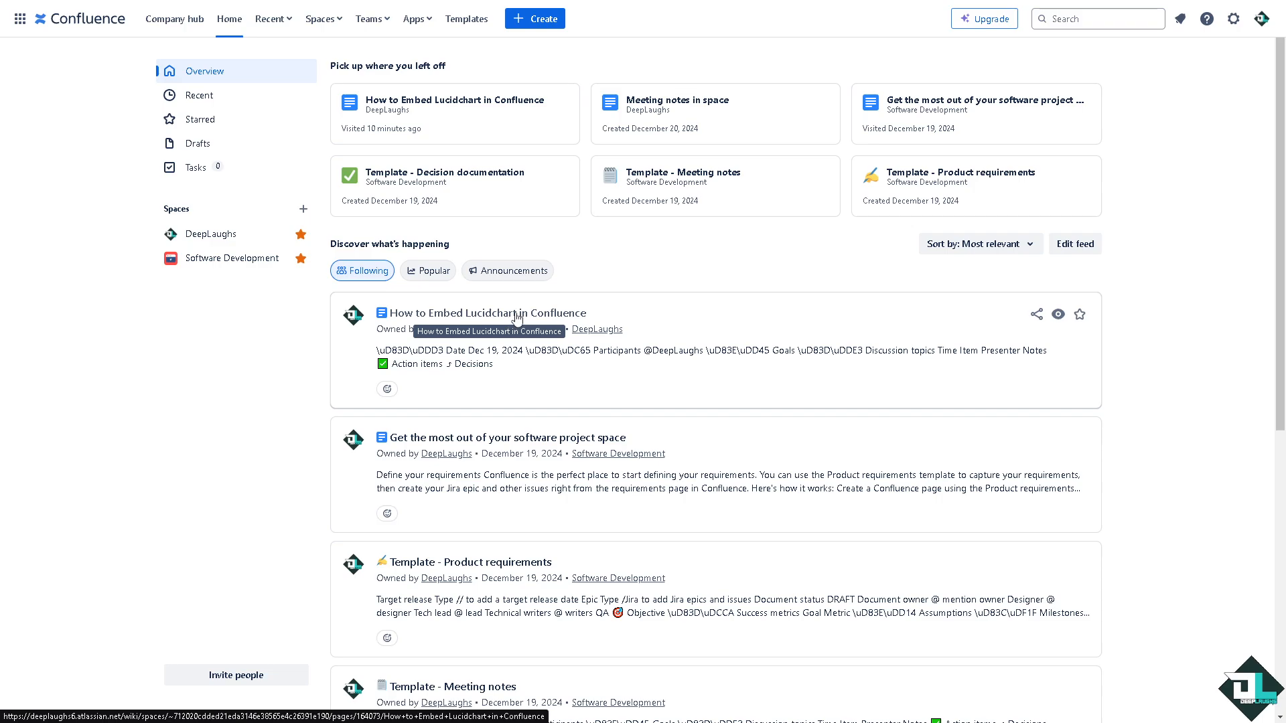
click(516, 318)
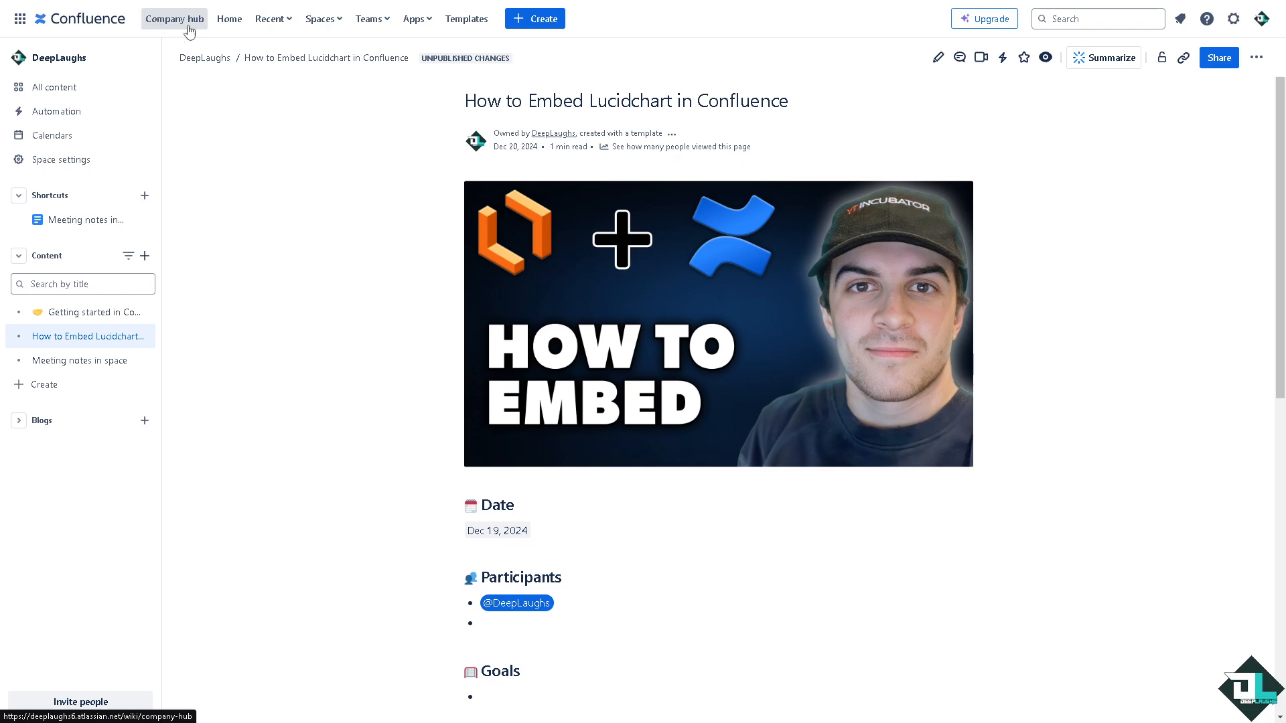
click(532, 25)
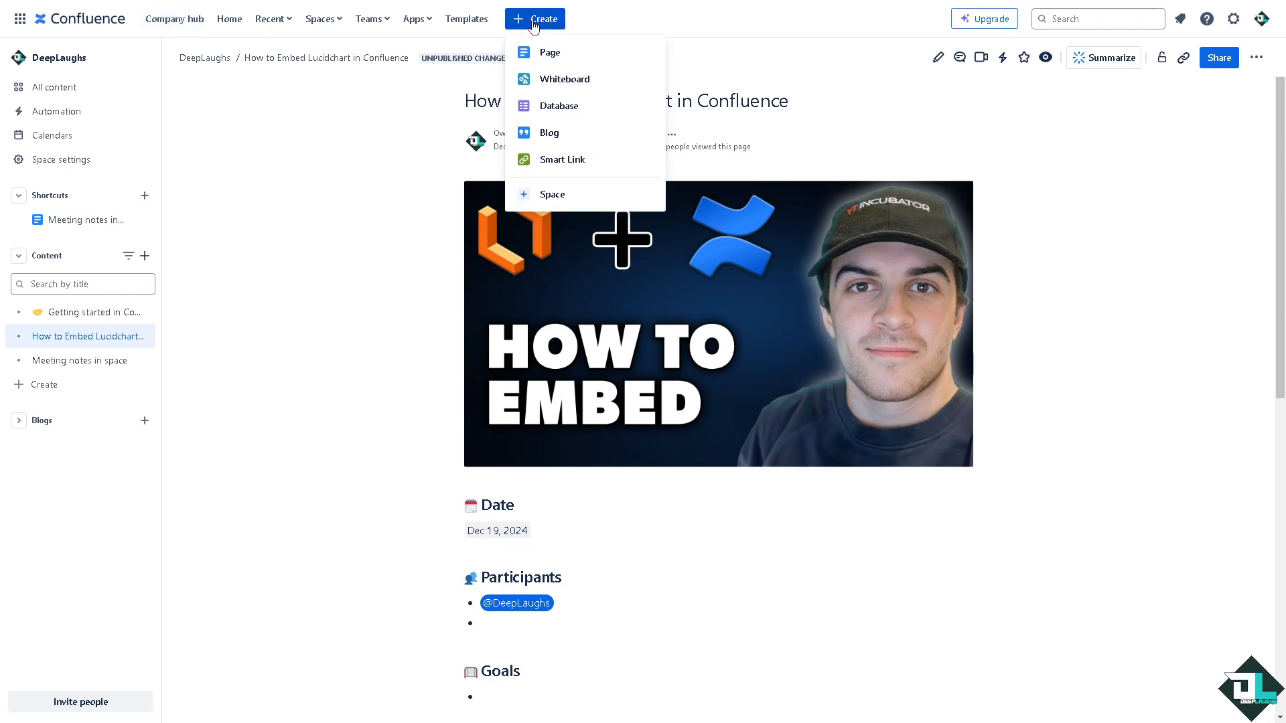
click(555, 66)
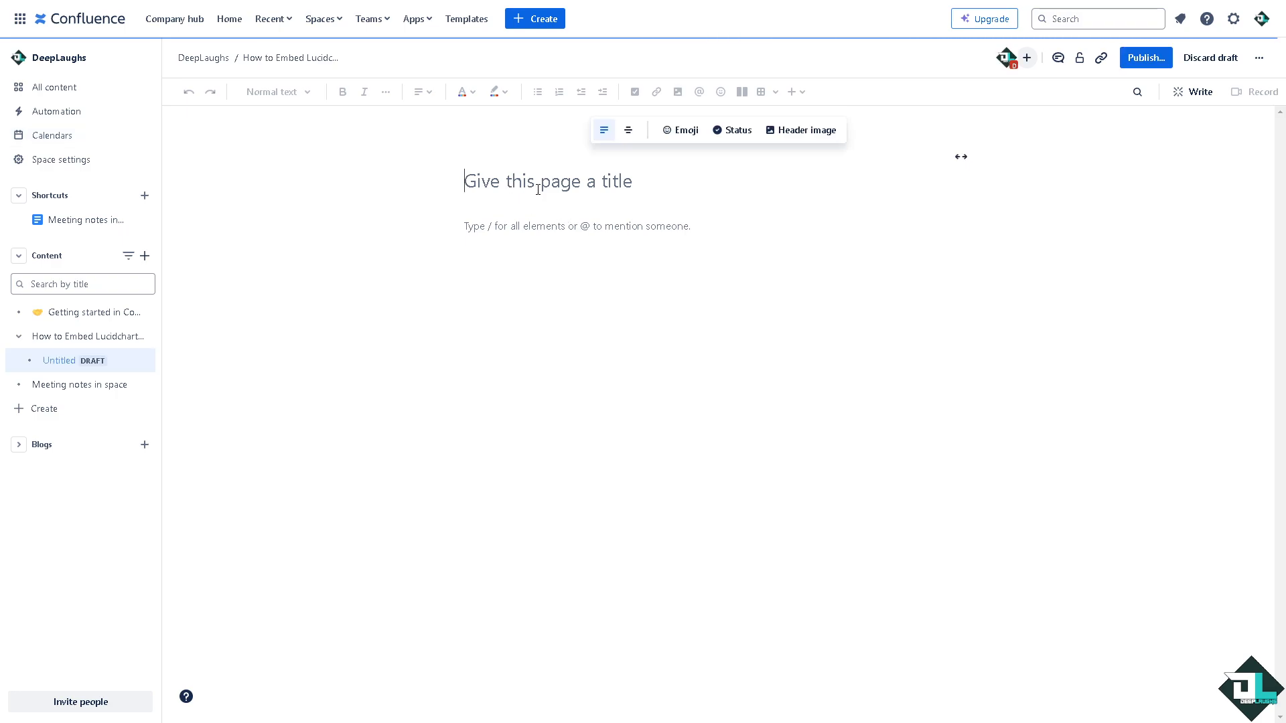
text(How to Add Draw IO Macro to Confluence)
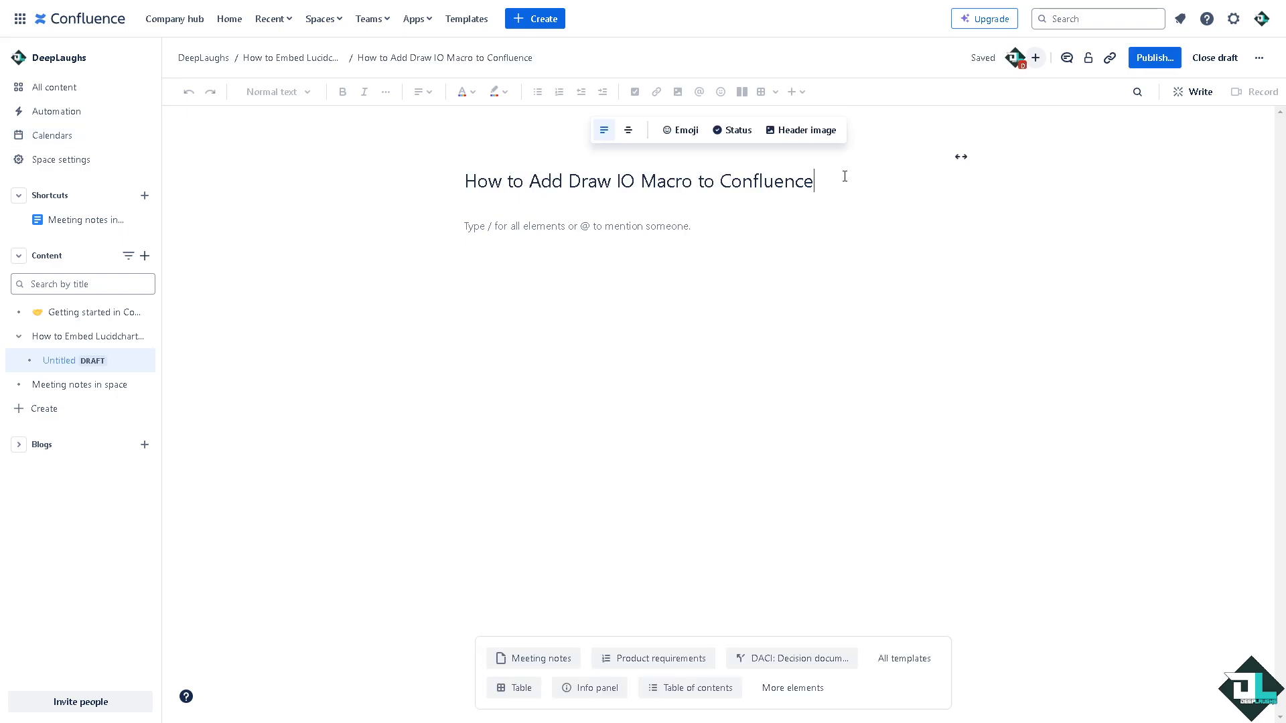
drag(845, 176, 402, 218)
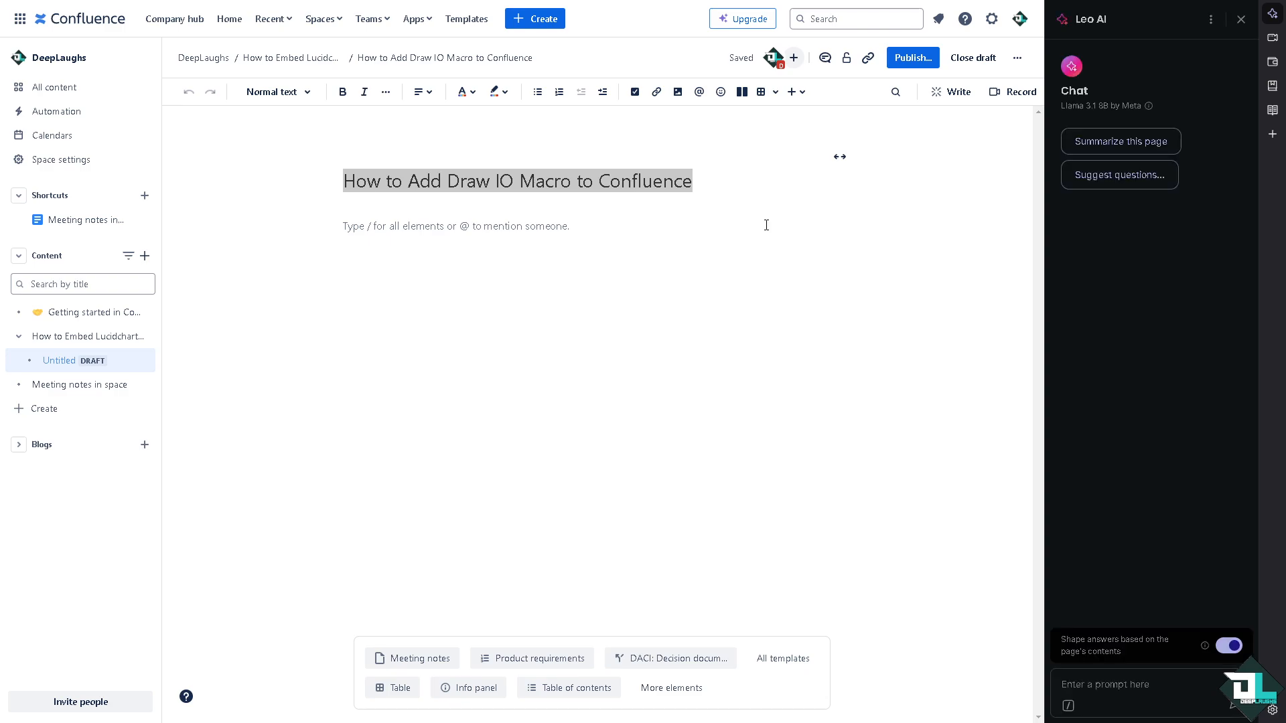
click(1241, 18)
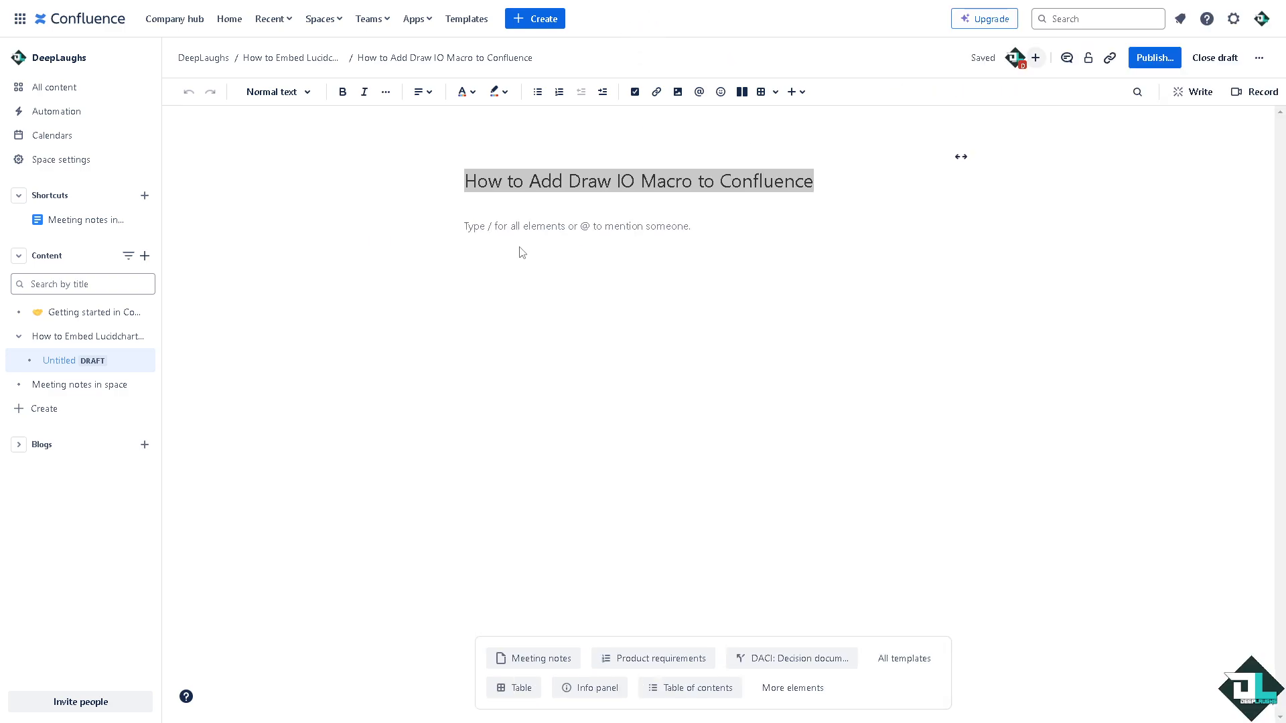
click(522, 252)
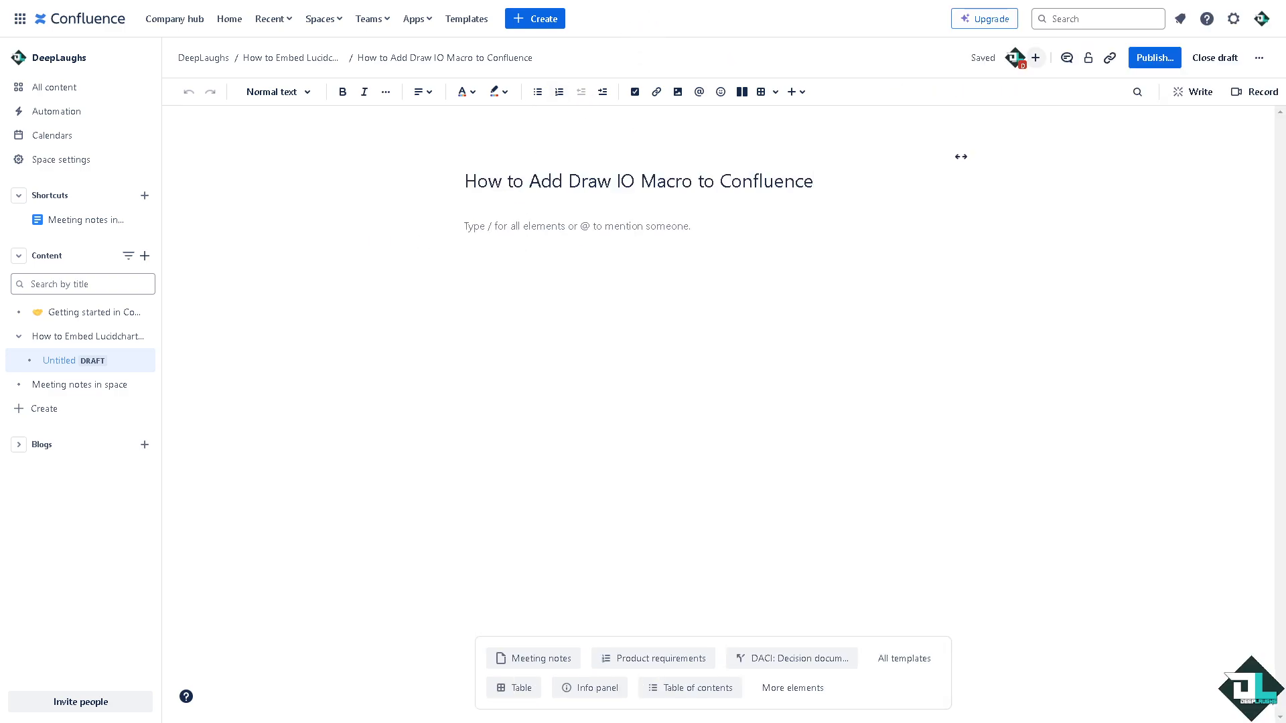
Step: Insert the "How to Add Macro" image into the page and search the insertable elements for "draw" under the Date heading
click(678, 94)
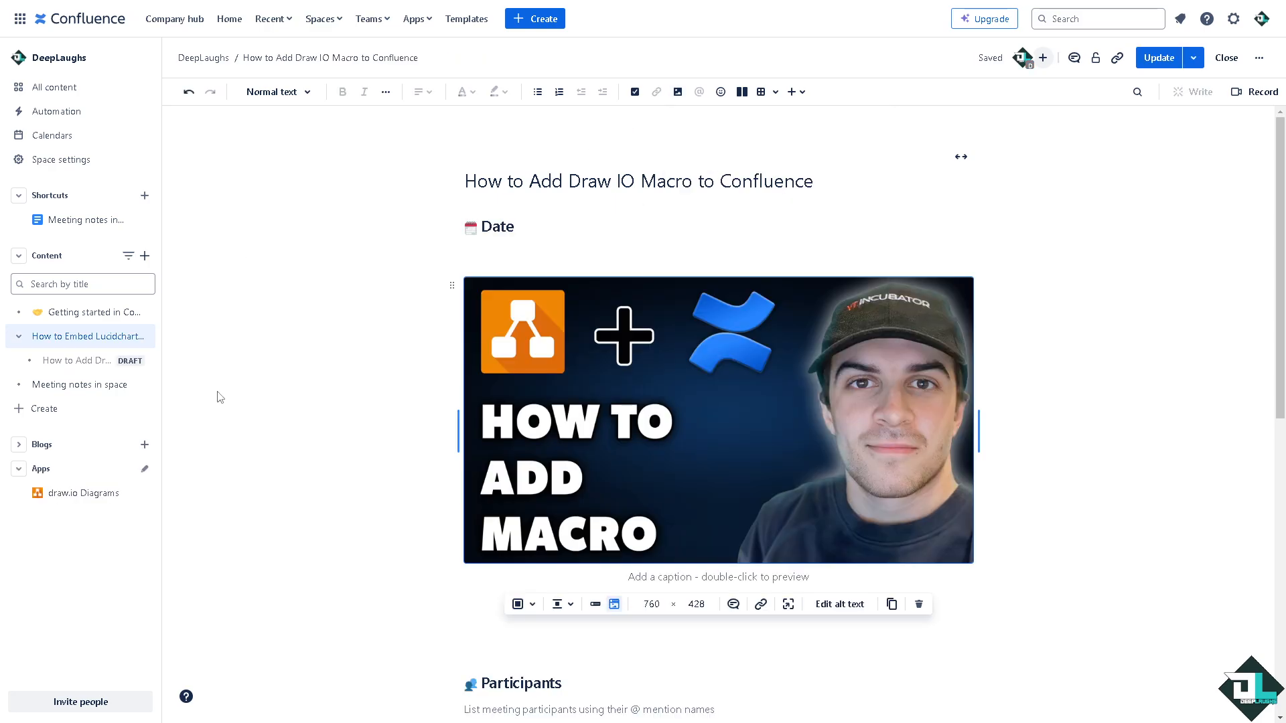
click(586, 255)
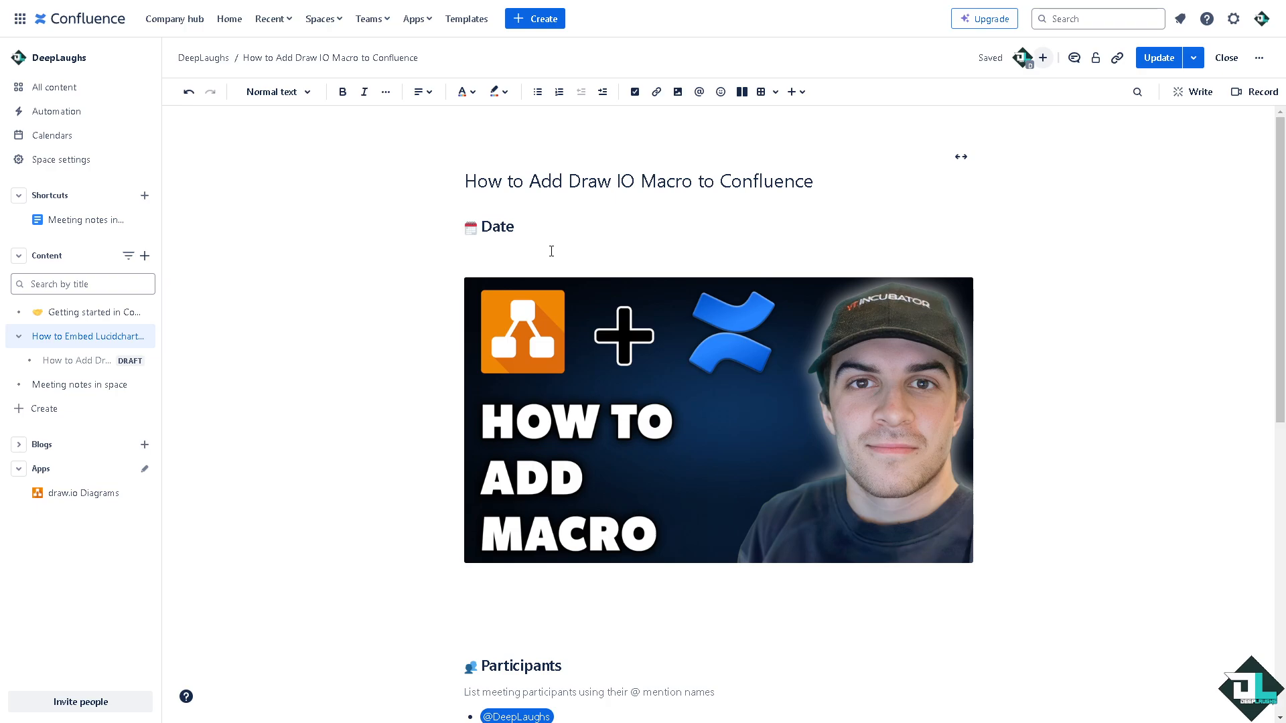
text(/)
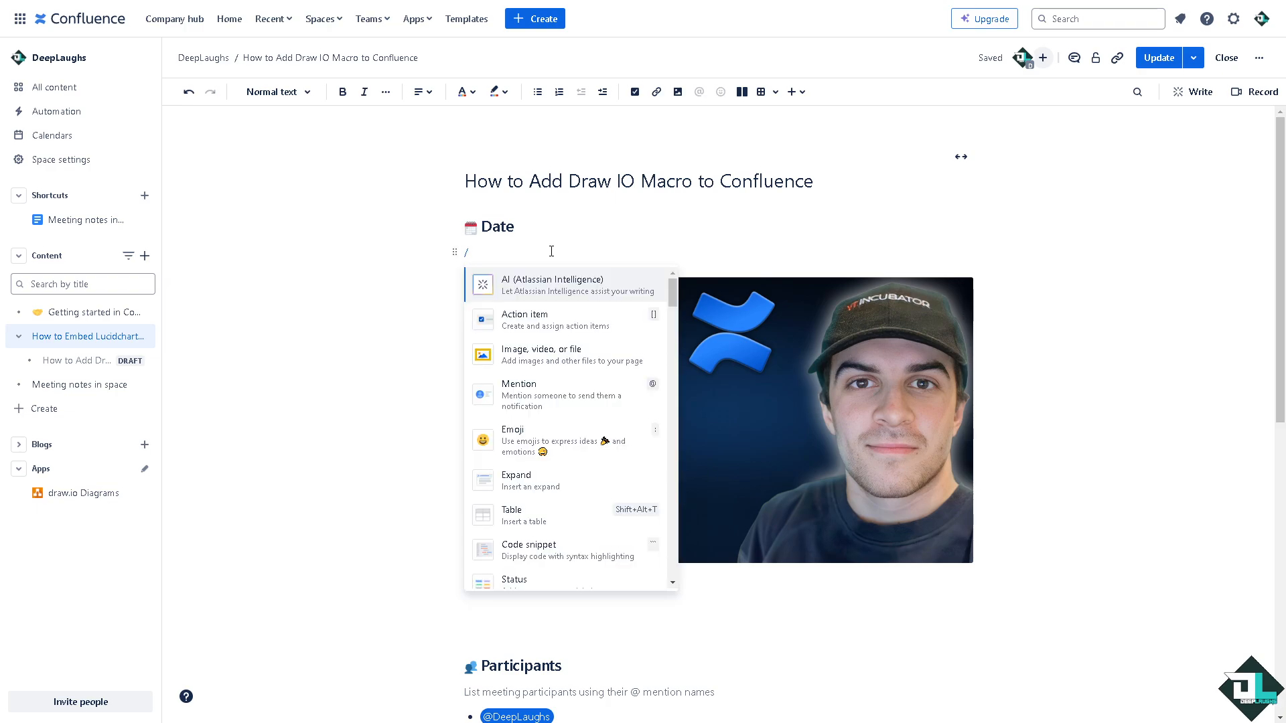
text(draw)
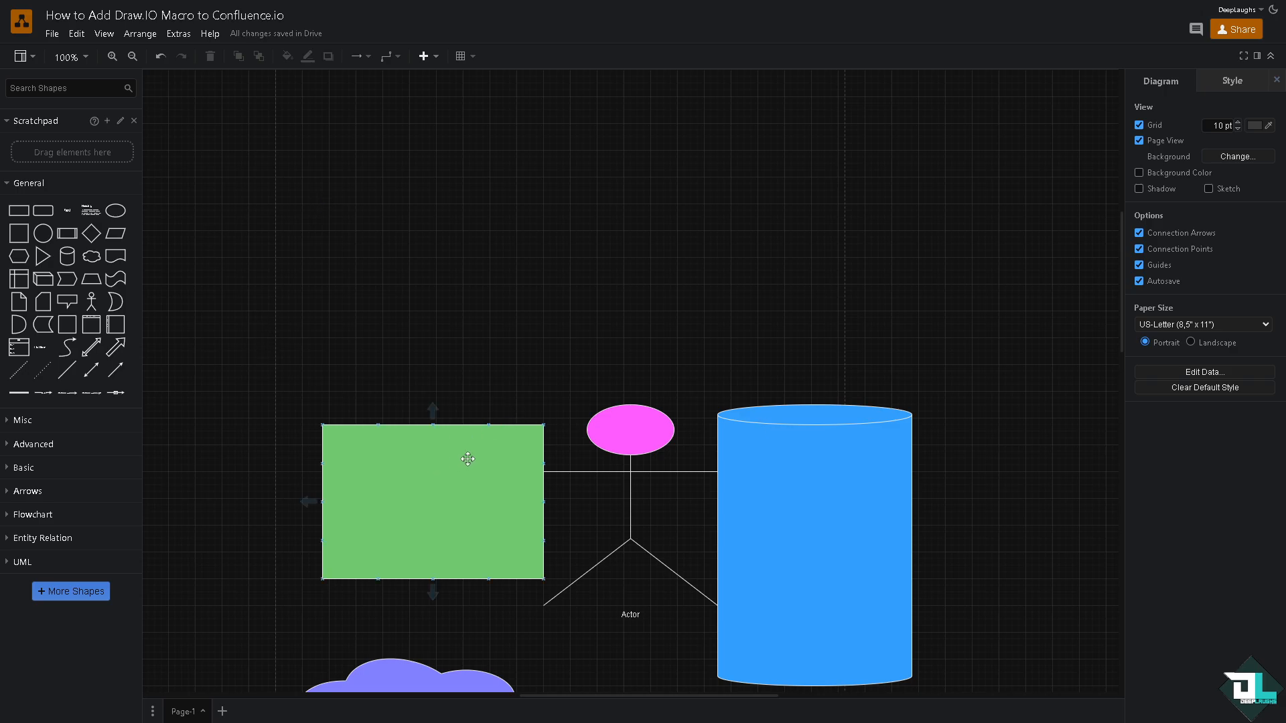
Step: In the draw.io diagram, add the text "How to Add Draw IO Macro to Confluence" above the actor and enlarge its box to span the shapes
click(69, 213)
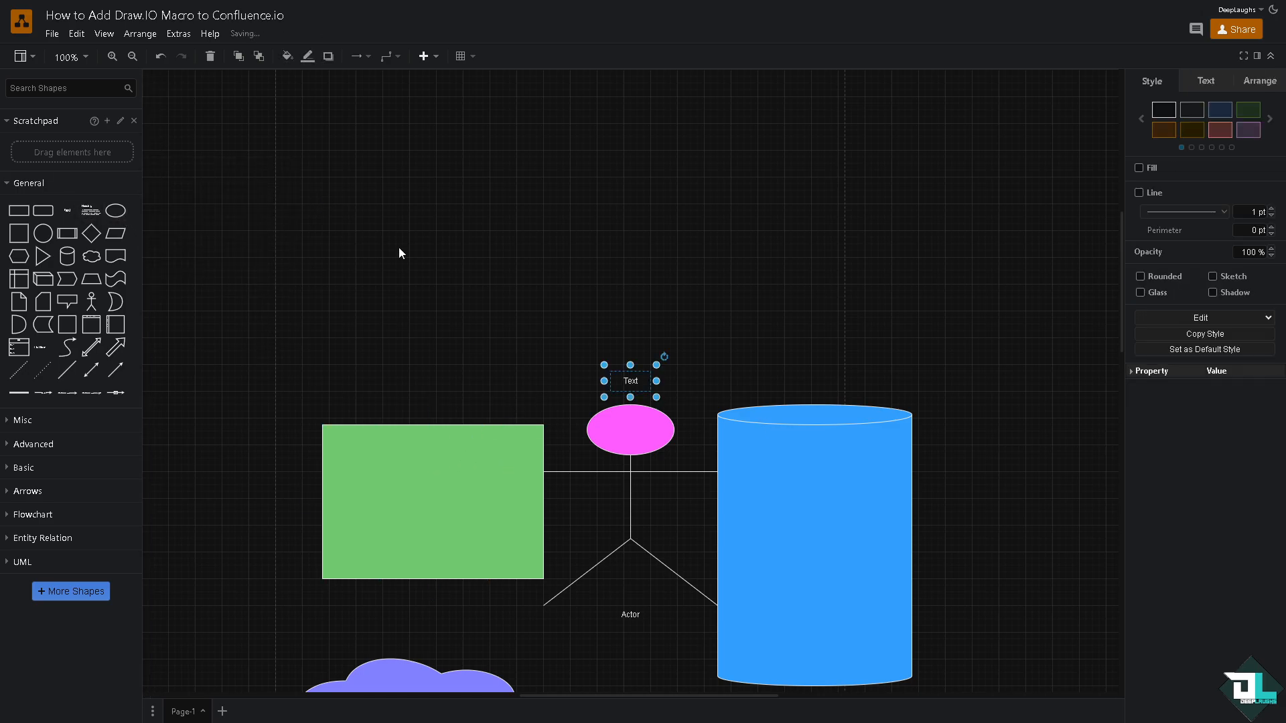
double_click(631, 383)
text(How to Add Draw.IO Macro to Confluence)
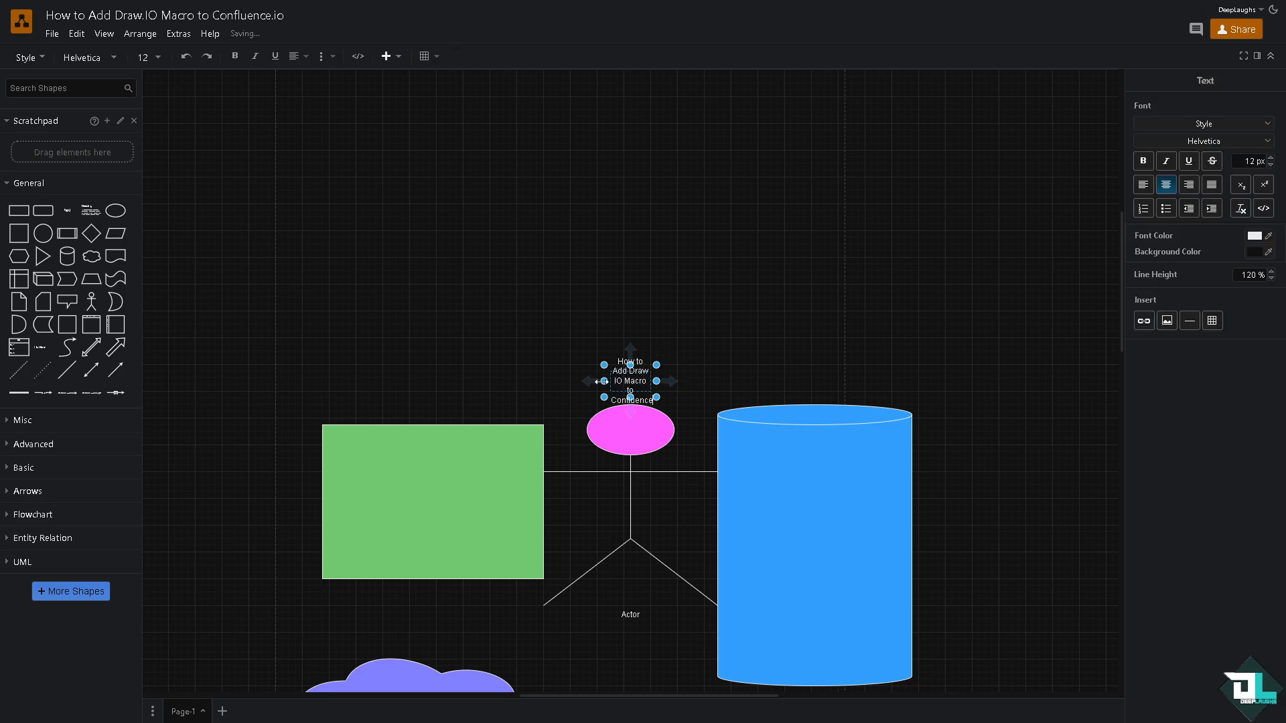
drag(601, 382, 297, 348)
drag(657, 364, 898, 270)
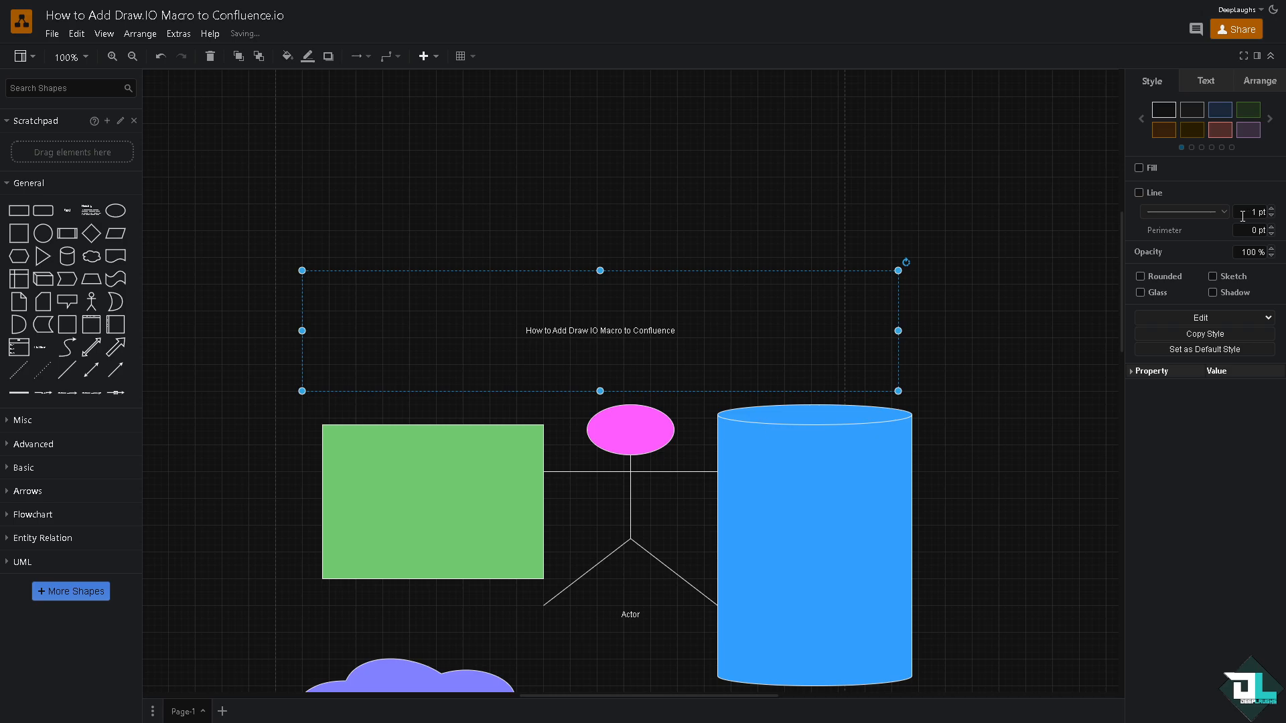
Step: Set the line width of the title text box to 30 pt
click(1253, 213)
double_click(1257, 212)
text(30)
click(1206, 259)
Step: Change the font color of the whole title text to light pink
double_click(749, 302)
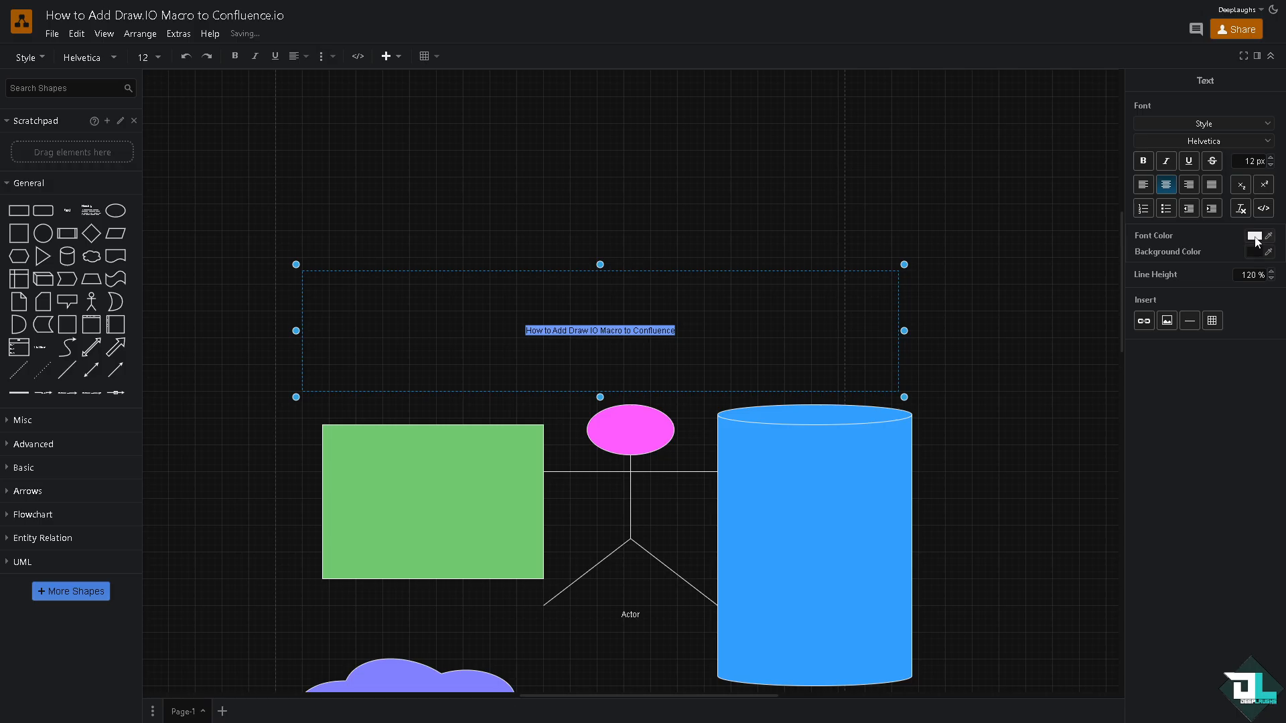
click(1254, 237)
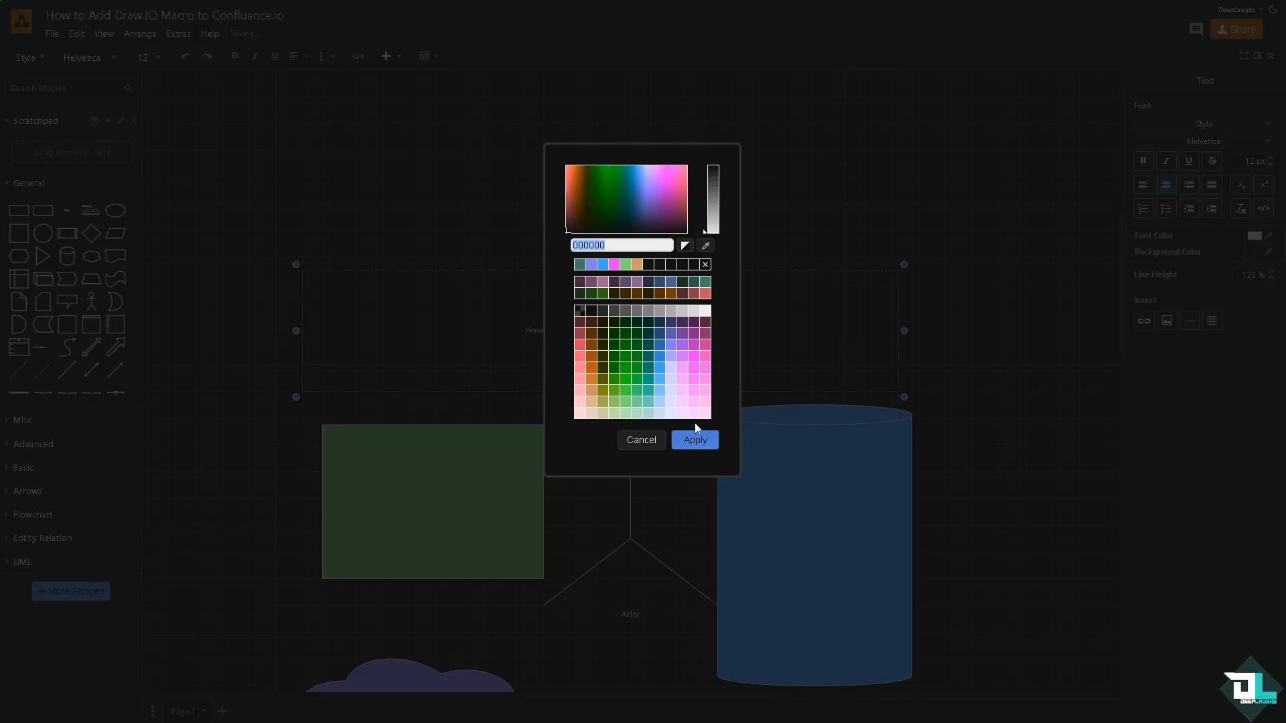
click(580, 378)
click(696, 440)
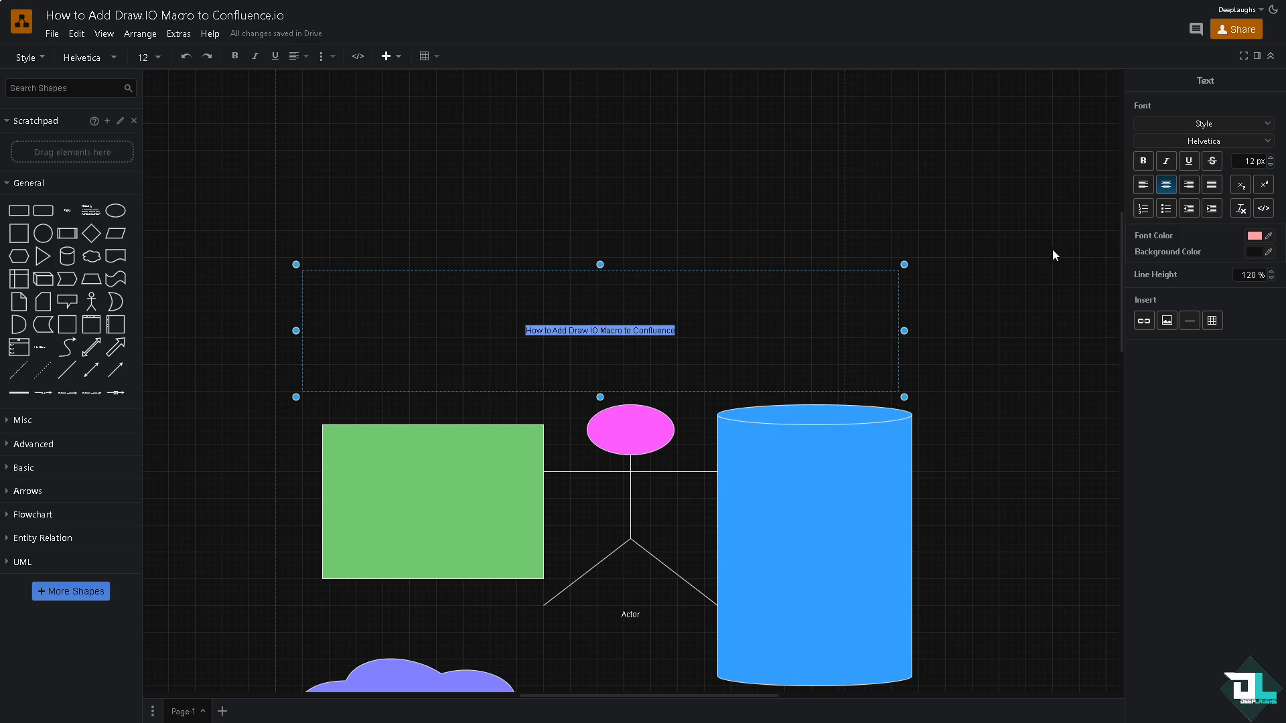
Step: Try to set the title text's font size to 30 px
click(1261, 162)
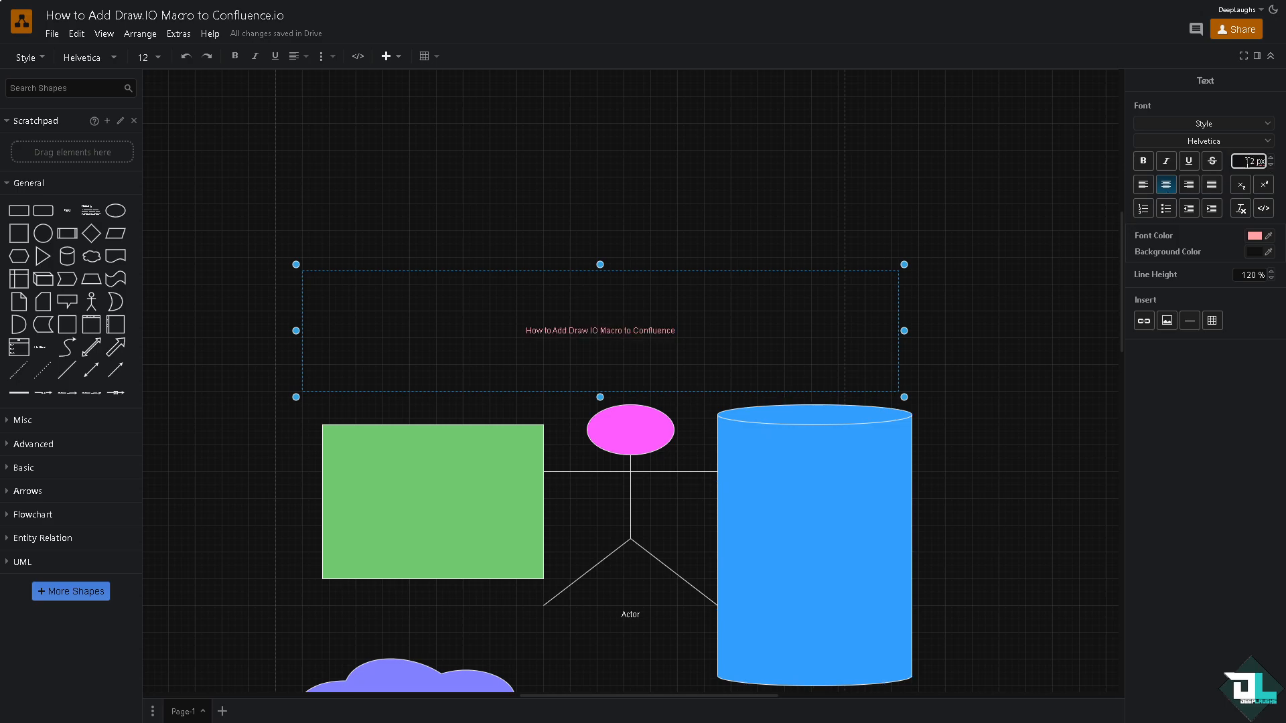
drag(1246, 162, 1265, 162)
click(1271, 165)
text(30)
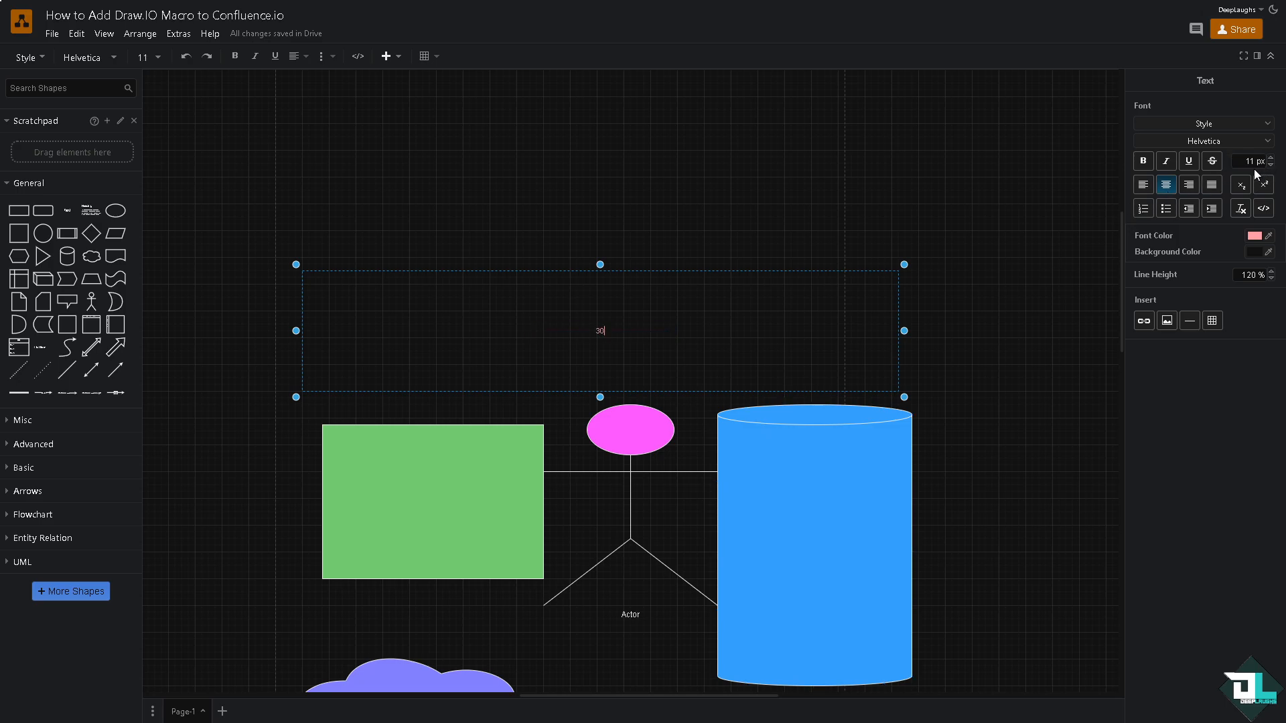
text(30)
click(1271, 164)
click(1271, 165)
text(3)
click(1271, 158)
click(1270, 158)
click(1271, 159)
click(1270, 158)
click(1271, 158)
click(1271, 158)
Step: Replace the text box's content with "How to Add Draw IO Macro to Confluence"
click(669, 338)
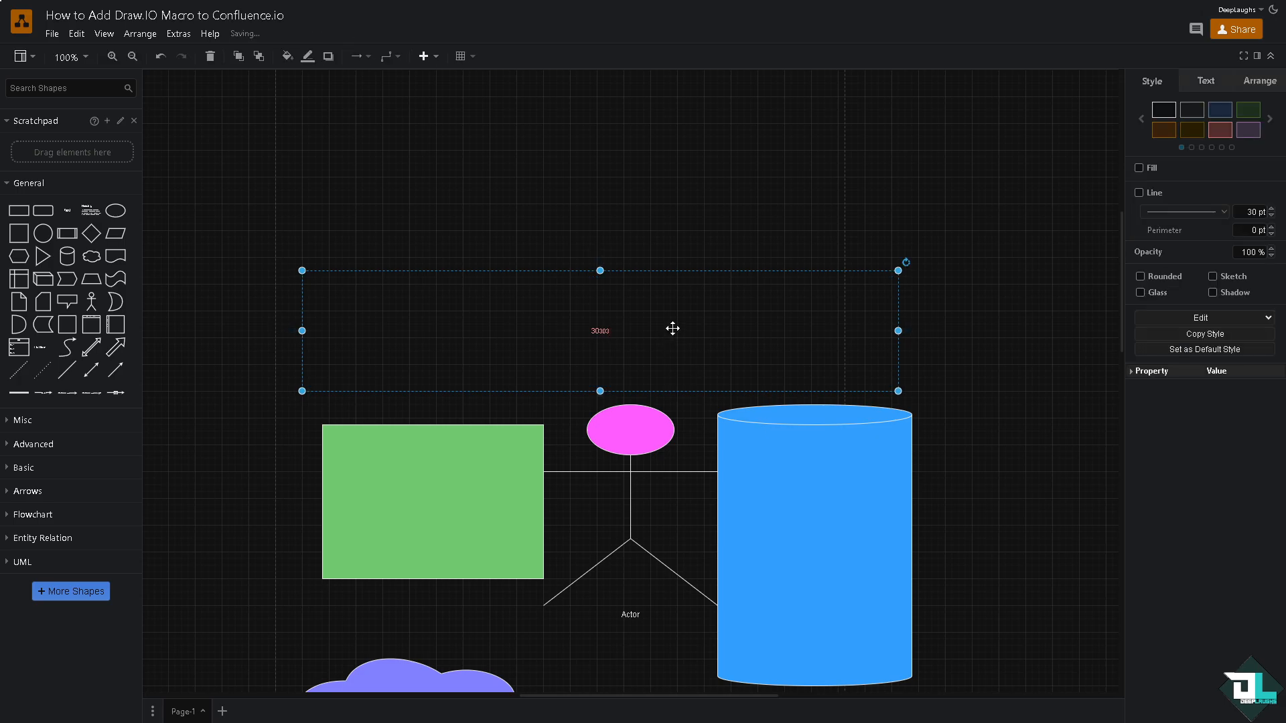
double_click(671, 327)
text(How to Add Draw.IO Macro to Confluence.io)
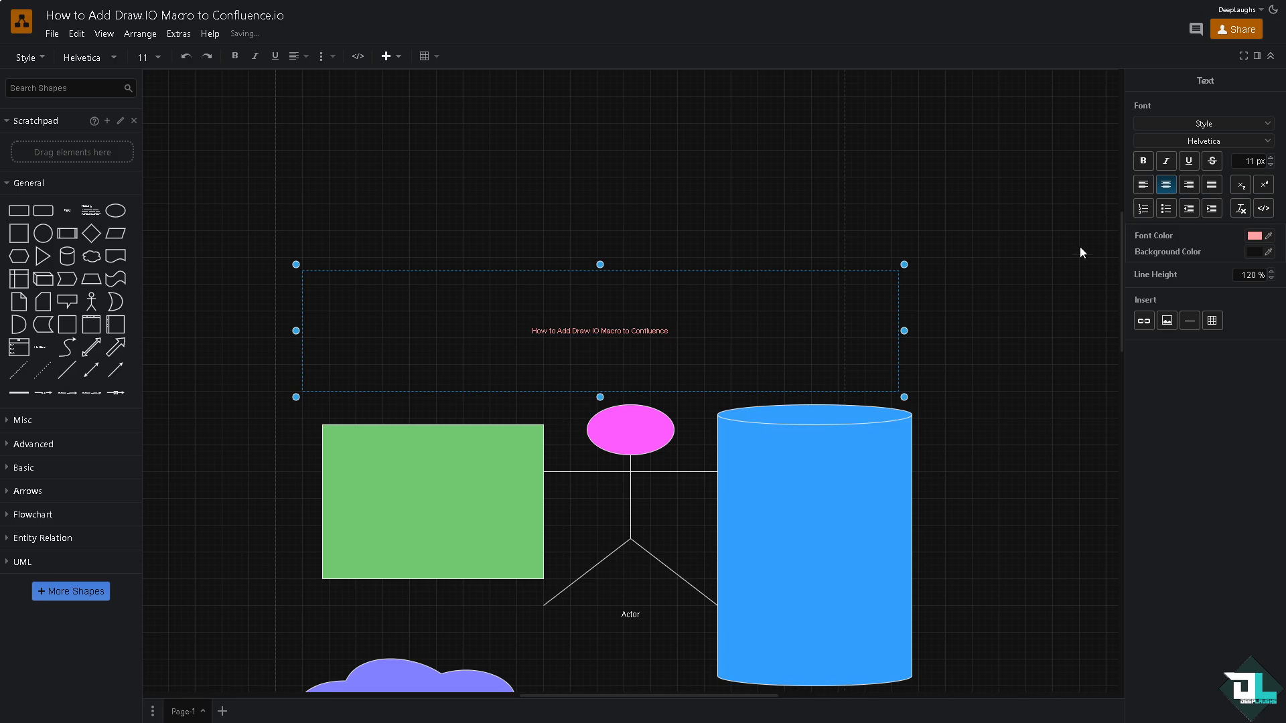
Step: Increase the font size of the whole title text in small increments to slightly more than 35 px
key(ctrl+a)
click(1271, 158)
click(1271, 159)
click(1272, 159)
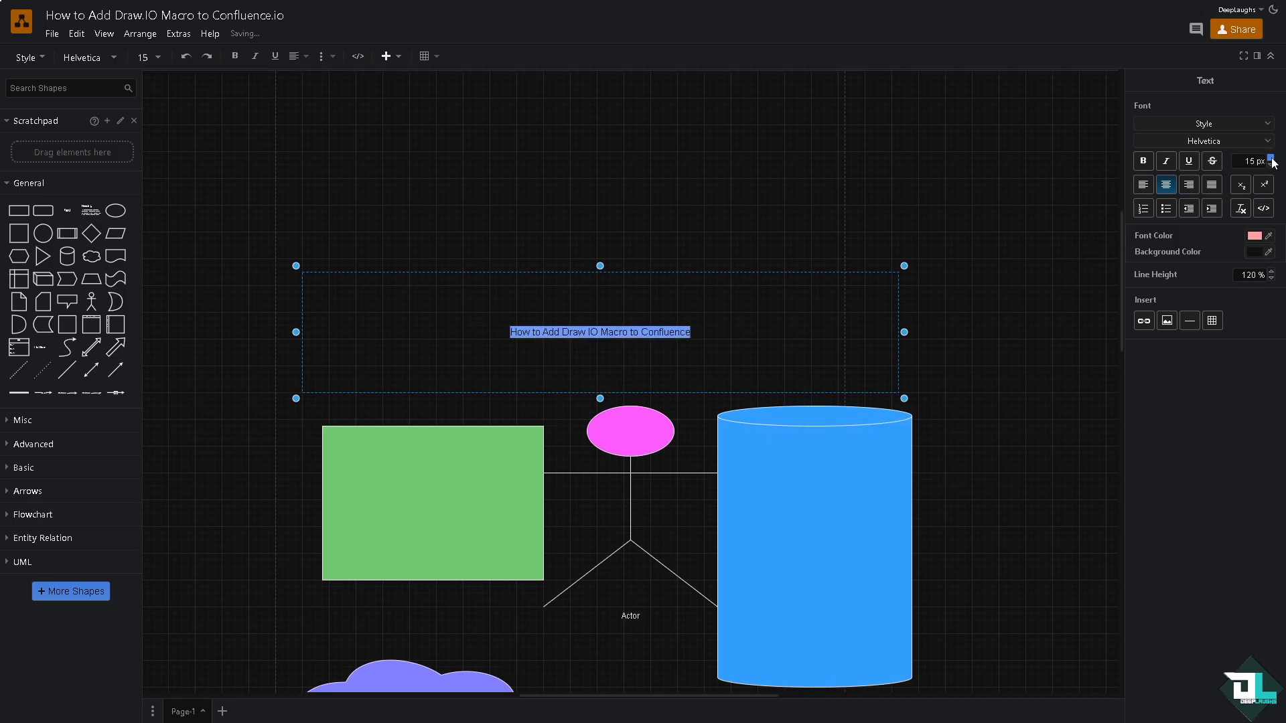
click(1272, 158)
click(1272, 159)
click(1272, 159)
click(1271, 159)
click(1271, 159)
click(1271, 159)
click(1271, 159)
click(1272, 158)
click(1272, 159)
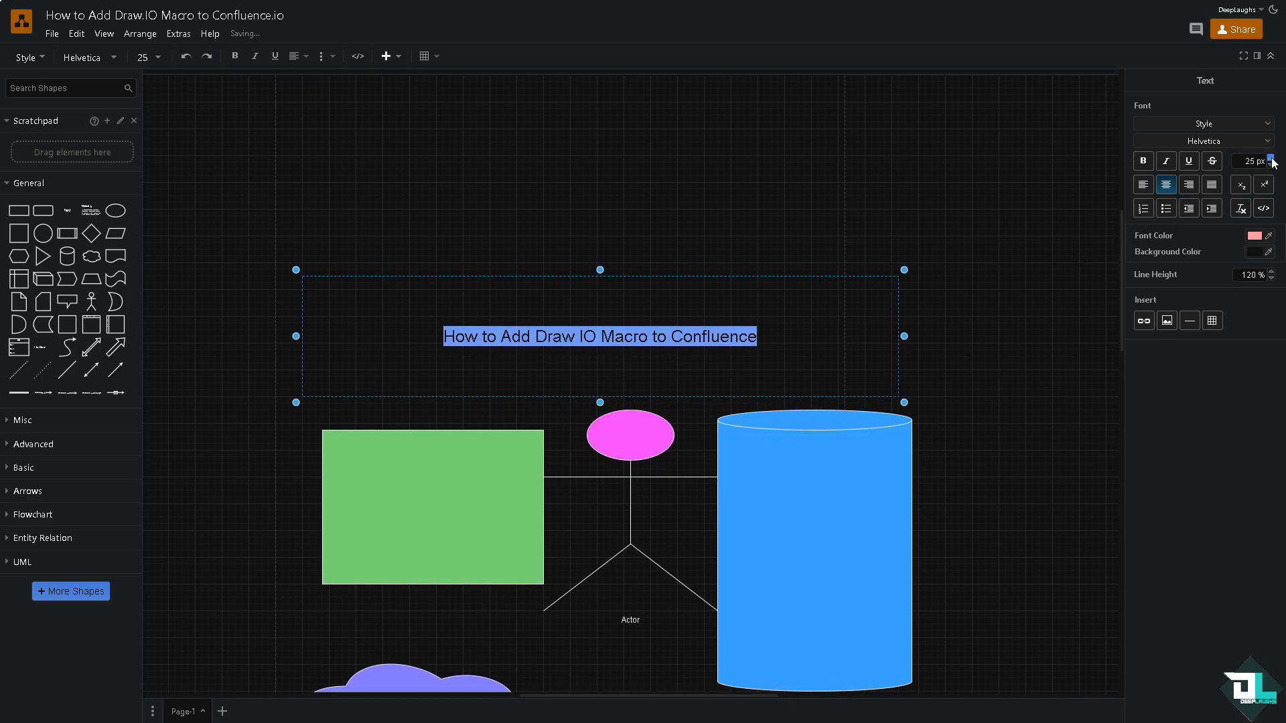
click(1271, 159)
click(1272, 159)
click(1271, 159)
click(1272, 159)
click(1271, 159)
click(1272, 159)
click(1272, 159)
click(1272, 159)
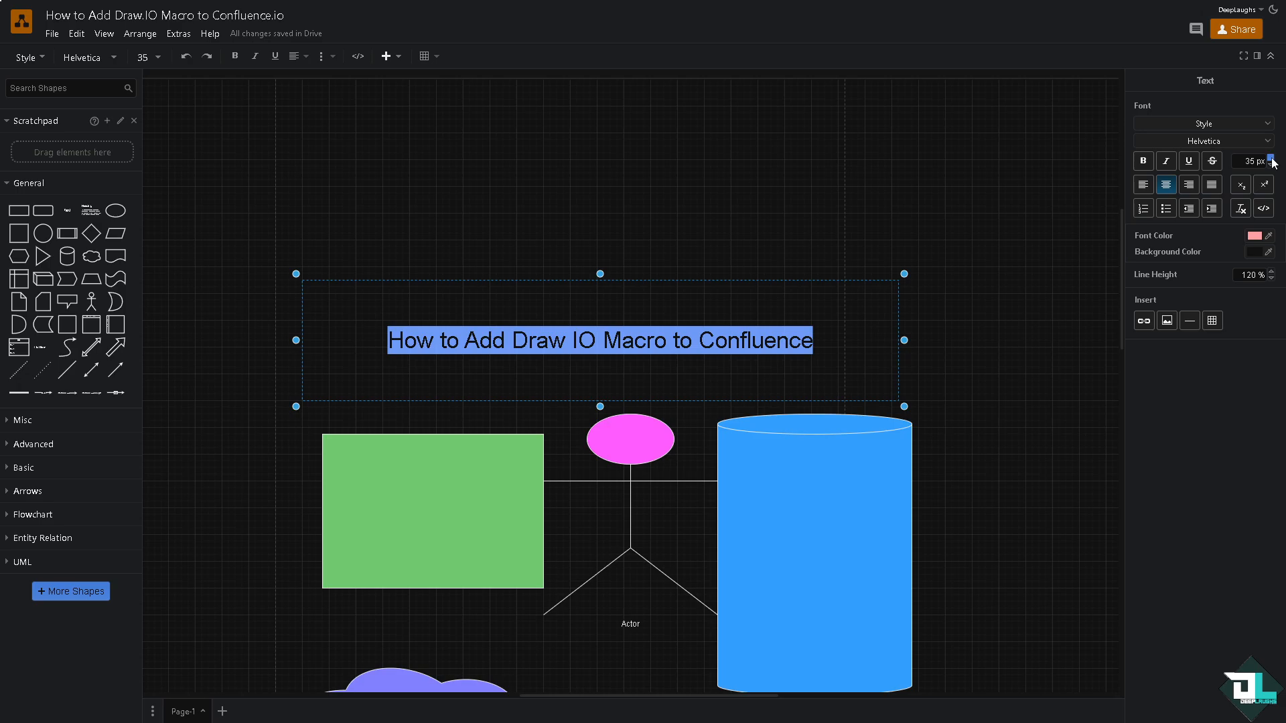
click(1271, 159)
click(1271, 159)
click(1272, 159)
click(596, 247)
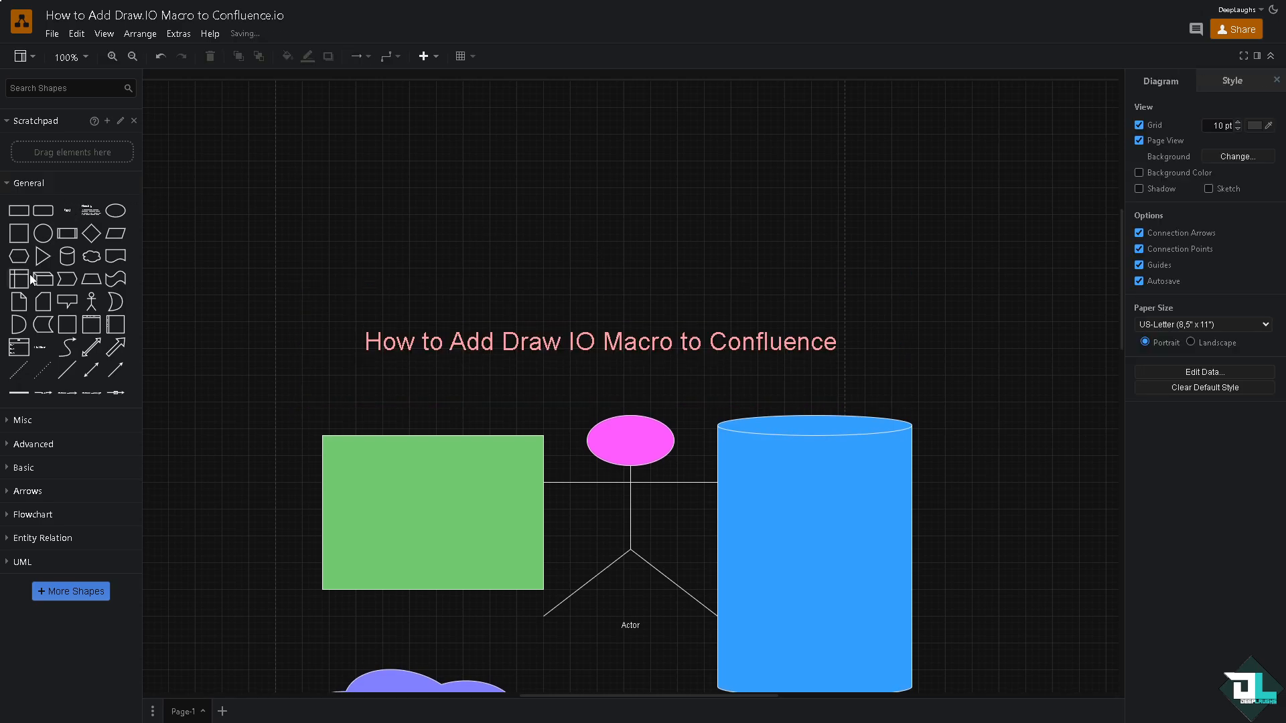
Step: Import the "HOW TO ADD MACRO" thumbnail image into the diagram
click(51, 34)
mouse_move(104, 309)
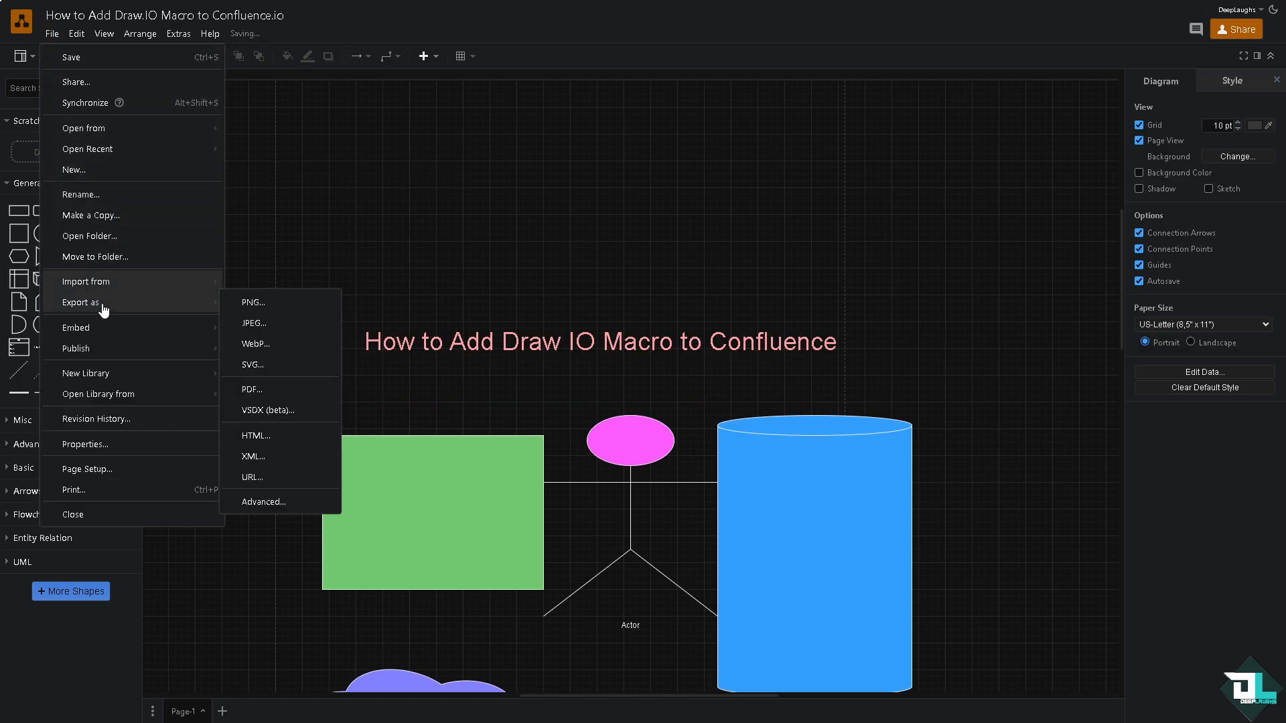
mouse_move(125, 287)
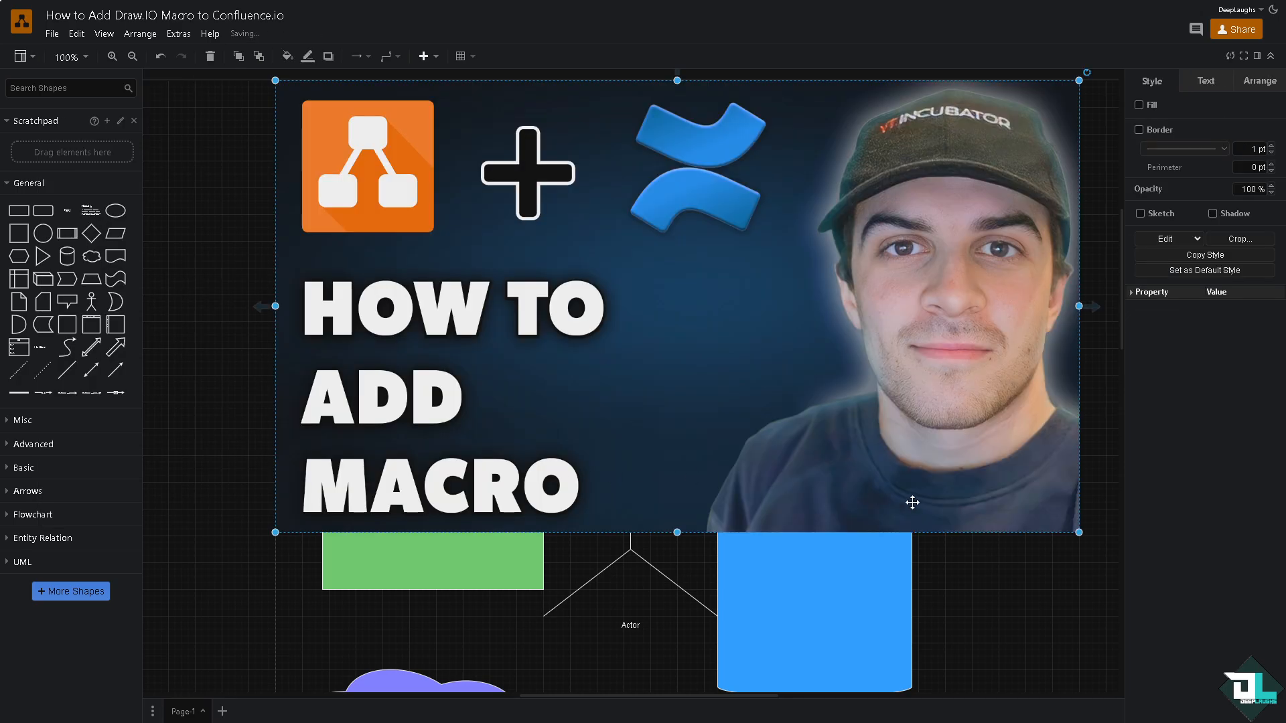
Step: Scale the imported image down to fit directly above the title text and save the diagram
drag(1076, 531, 701, 314)
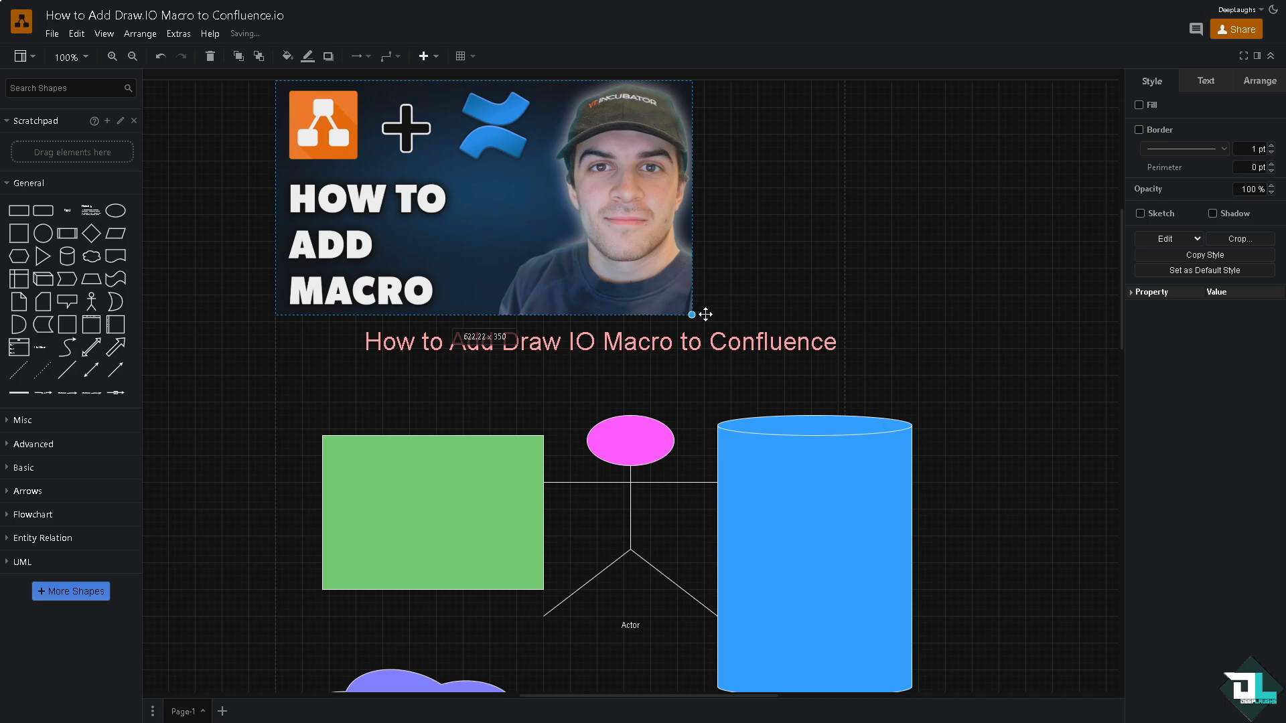
drag(555, 211, 645, 208)
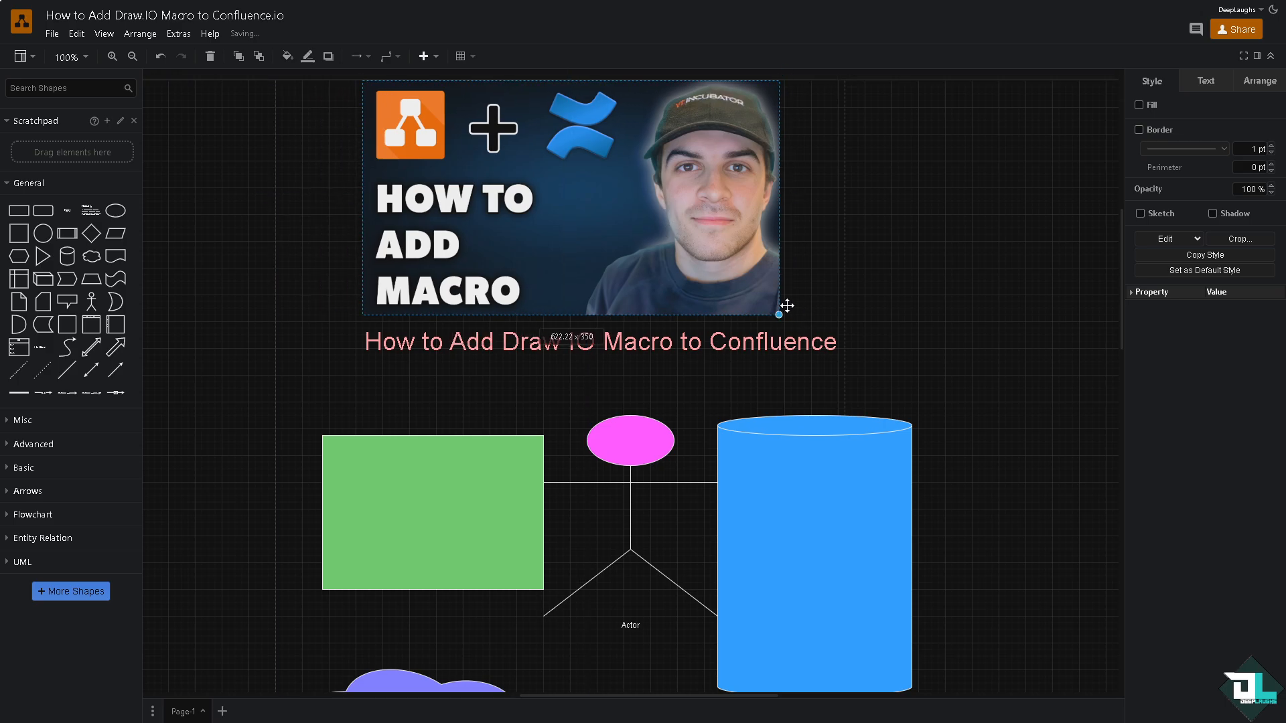
drag(779, 315, 807, 329)
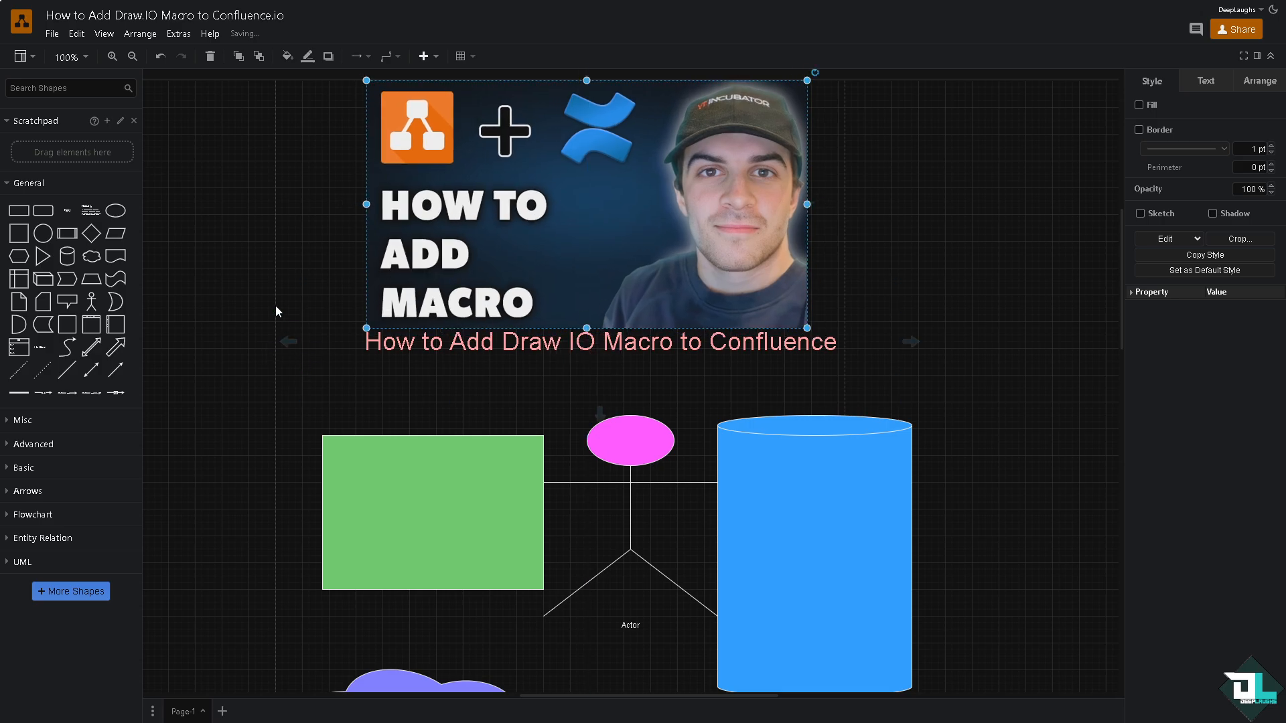
click(51, 35)
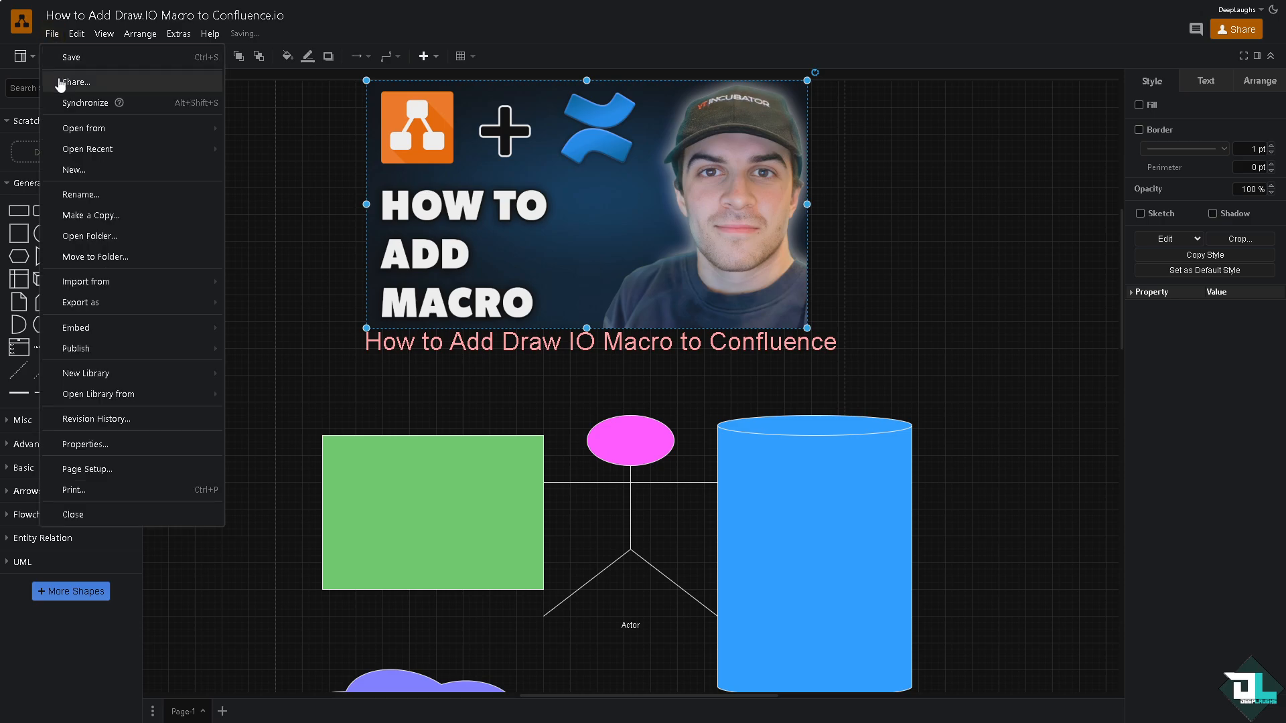
click(71, 58)
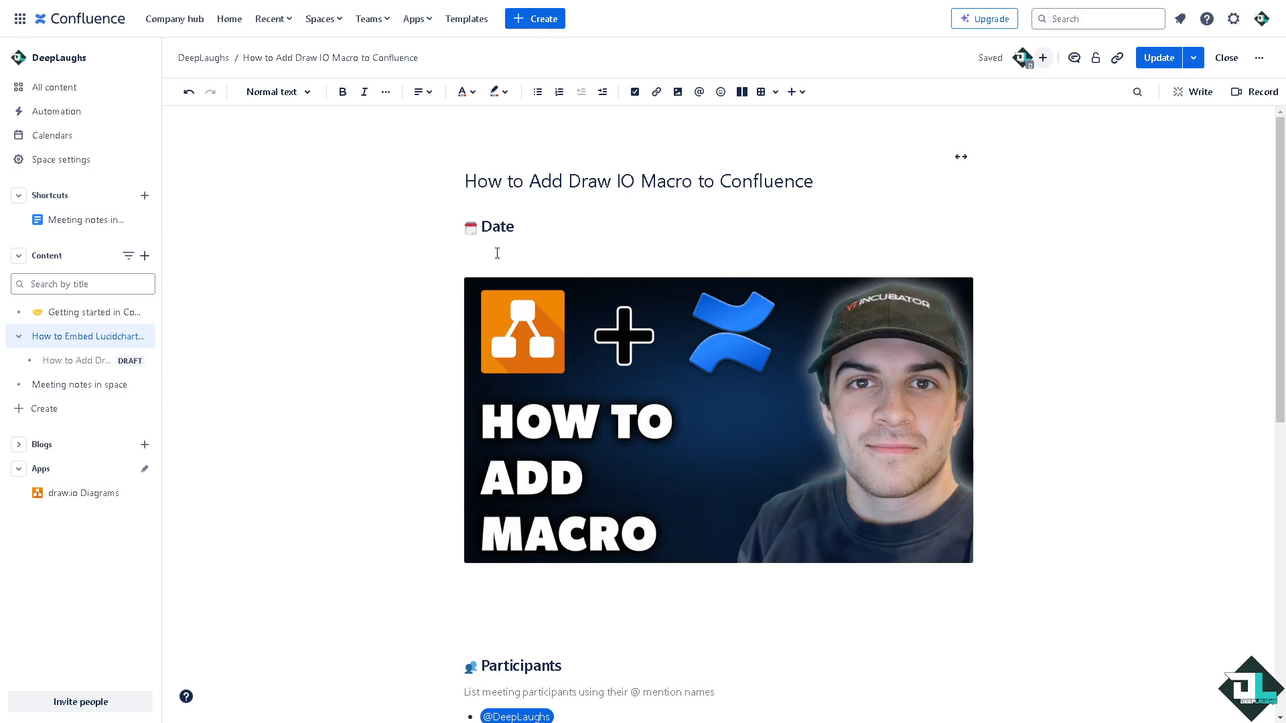
Step: Switch to the Confluence page and insert a new draw.io Board under the Date heading
text(/dr)
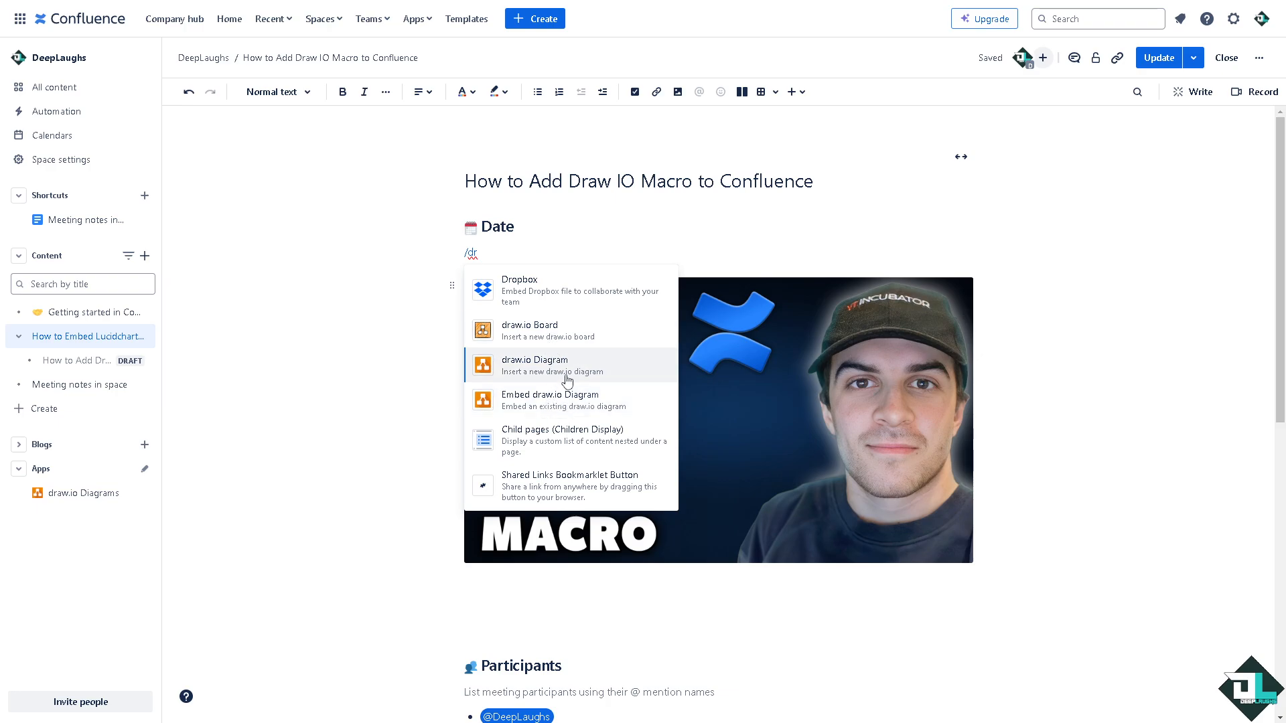
click(588, 340)
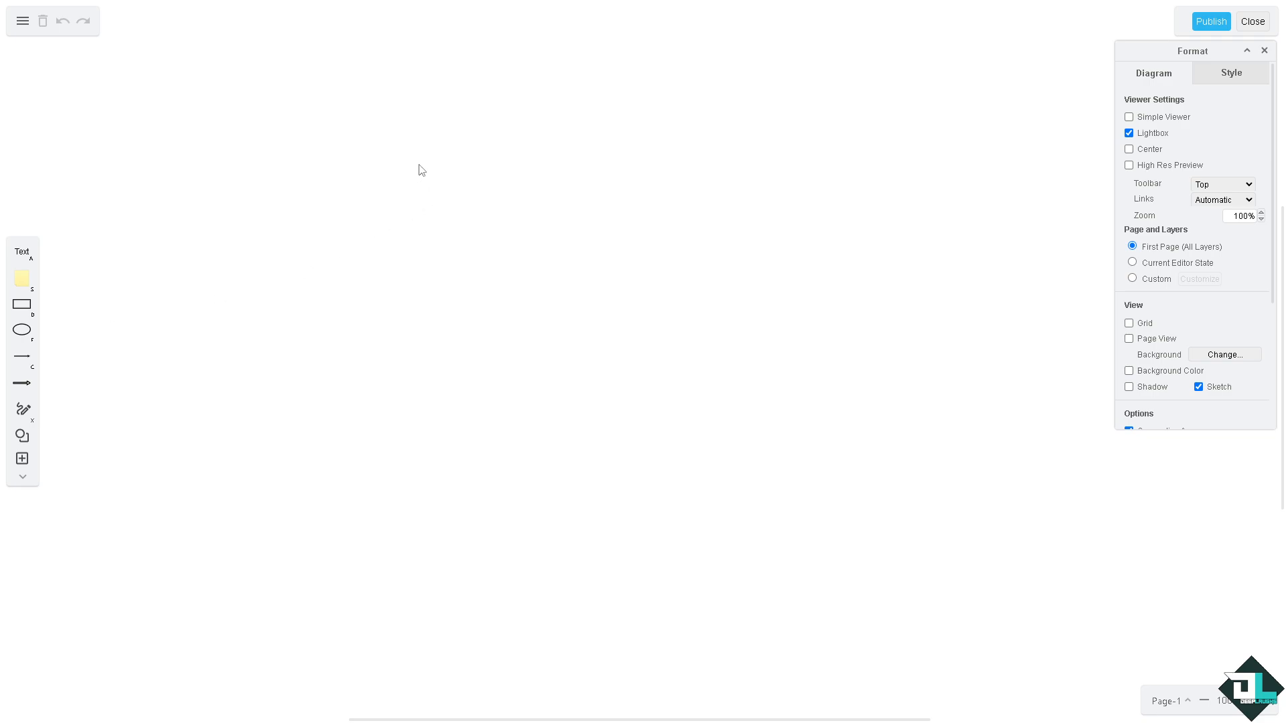
Step: Add a rectangle, an ellipse, a thin line arrow and an outlined block arrow to the blank board
click(21, 306)
drag(21, 329, 499, 286)
click(22, 356)
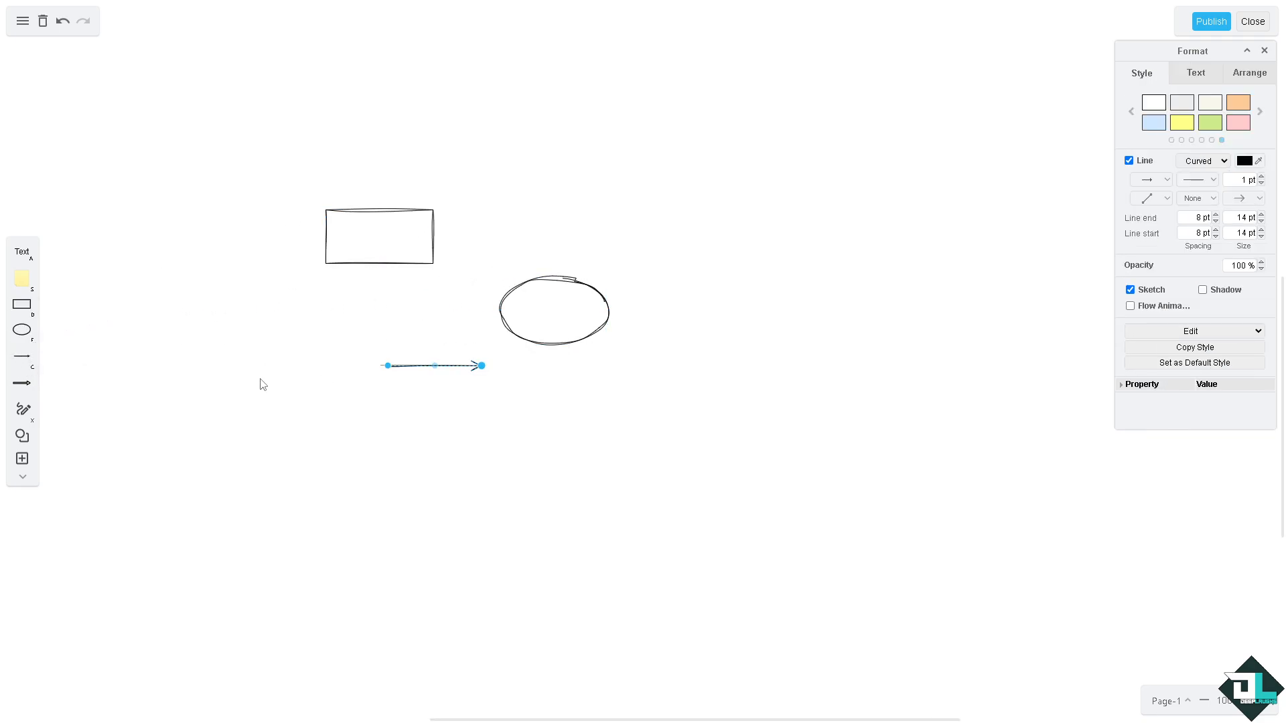
drag(21, 383, 430, 483)
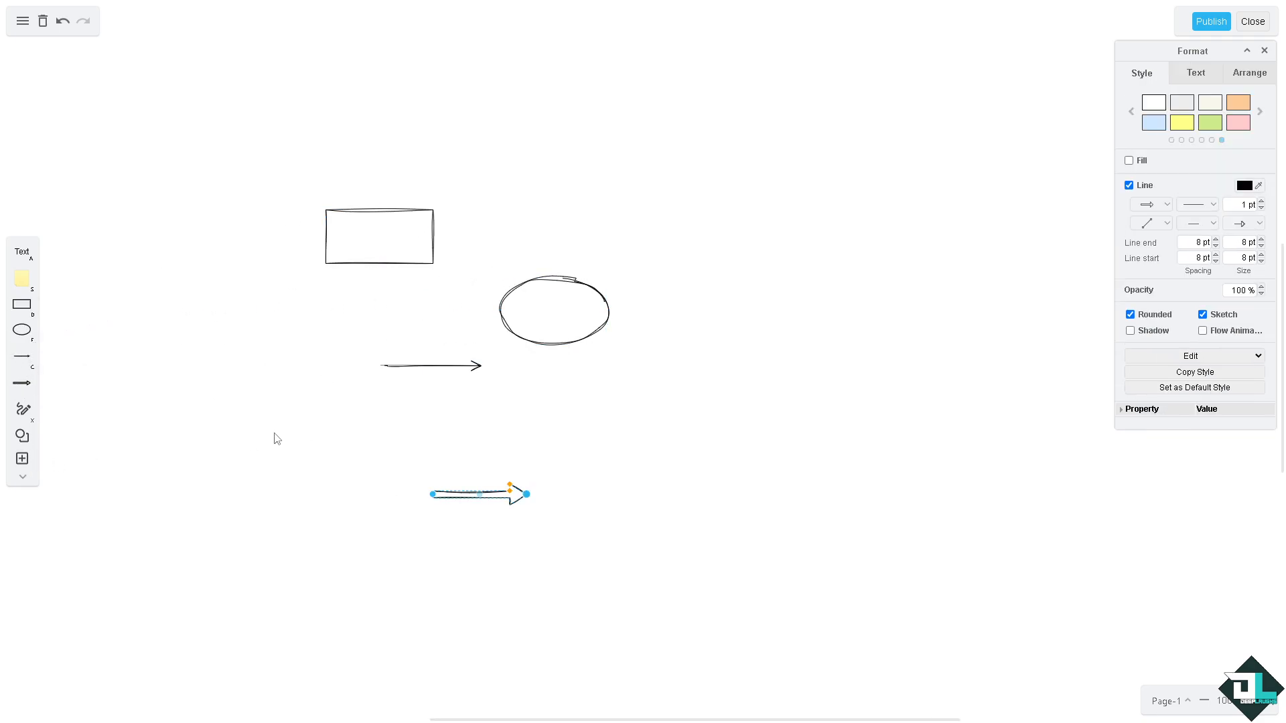
click(26, 414)
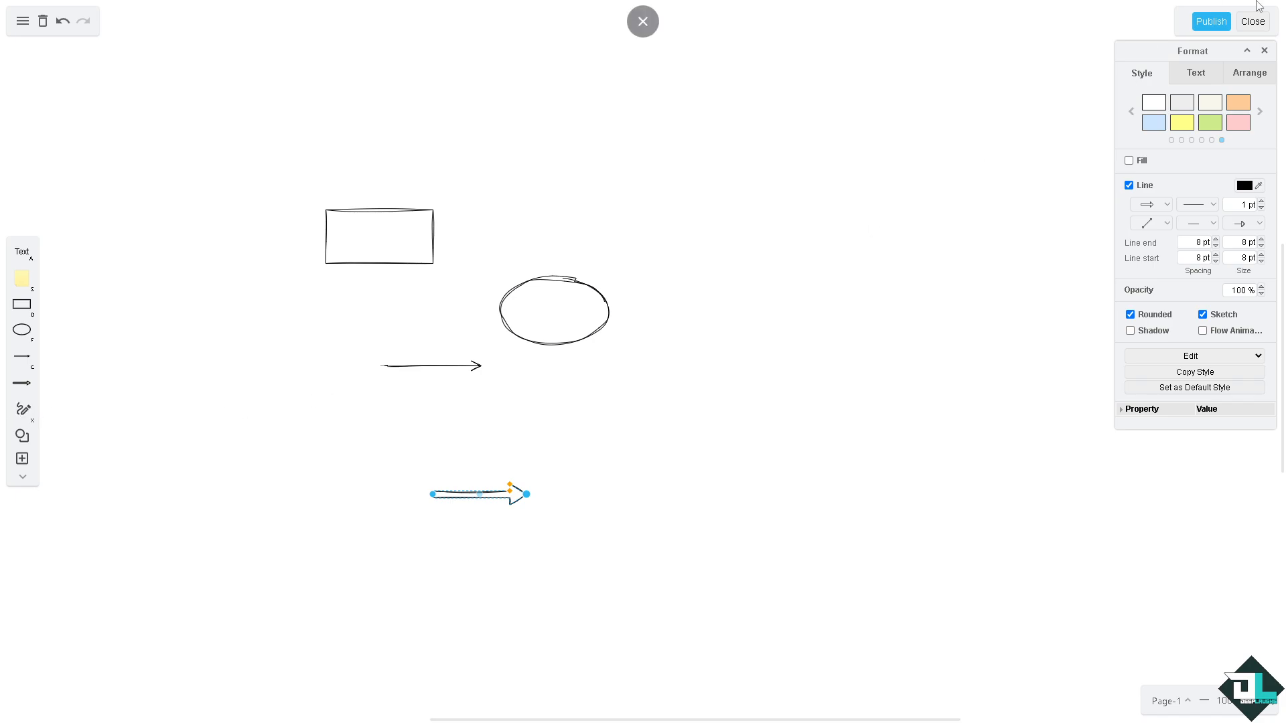
Step: Try to publish the board under the filename "How to Add Draw IO Macro to Confluence"
click(1211, 21)
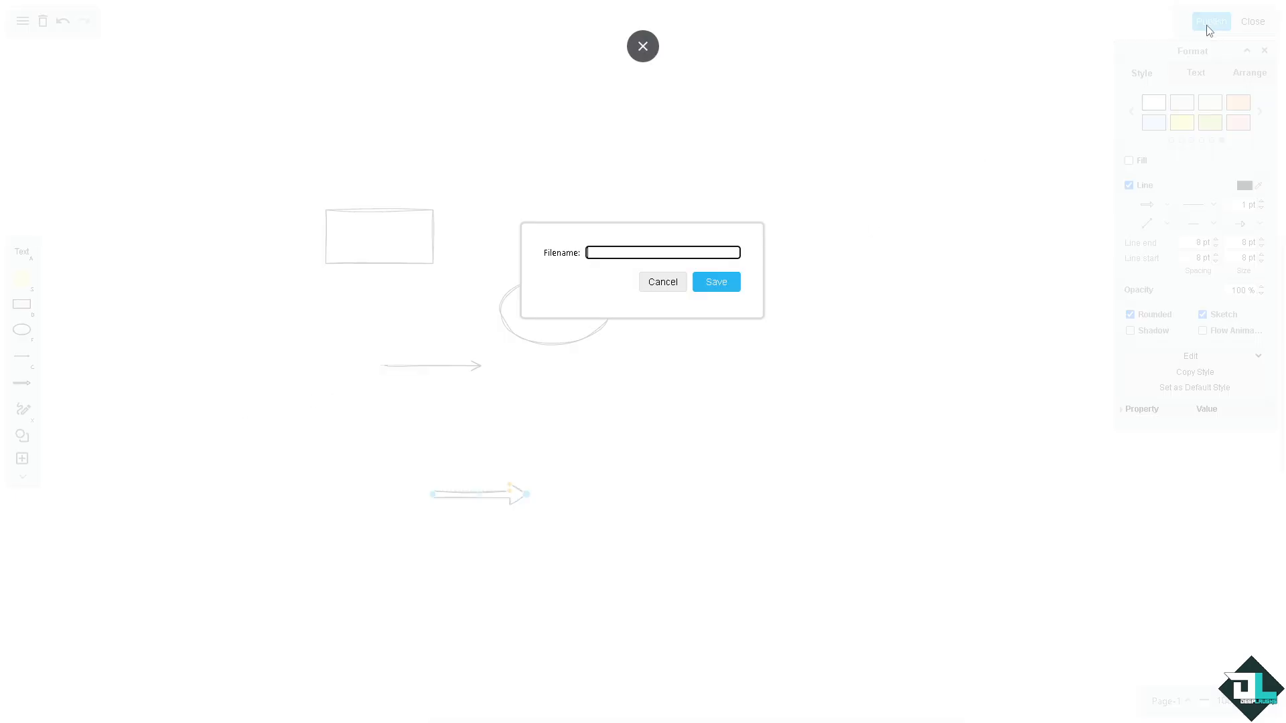
click(693, 260)
click(714, 285)
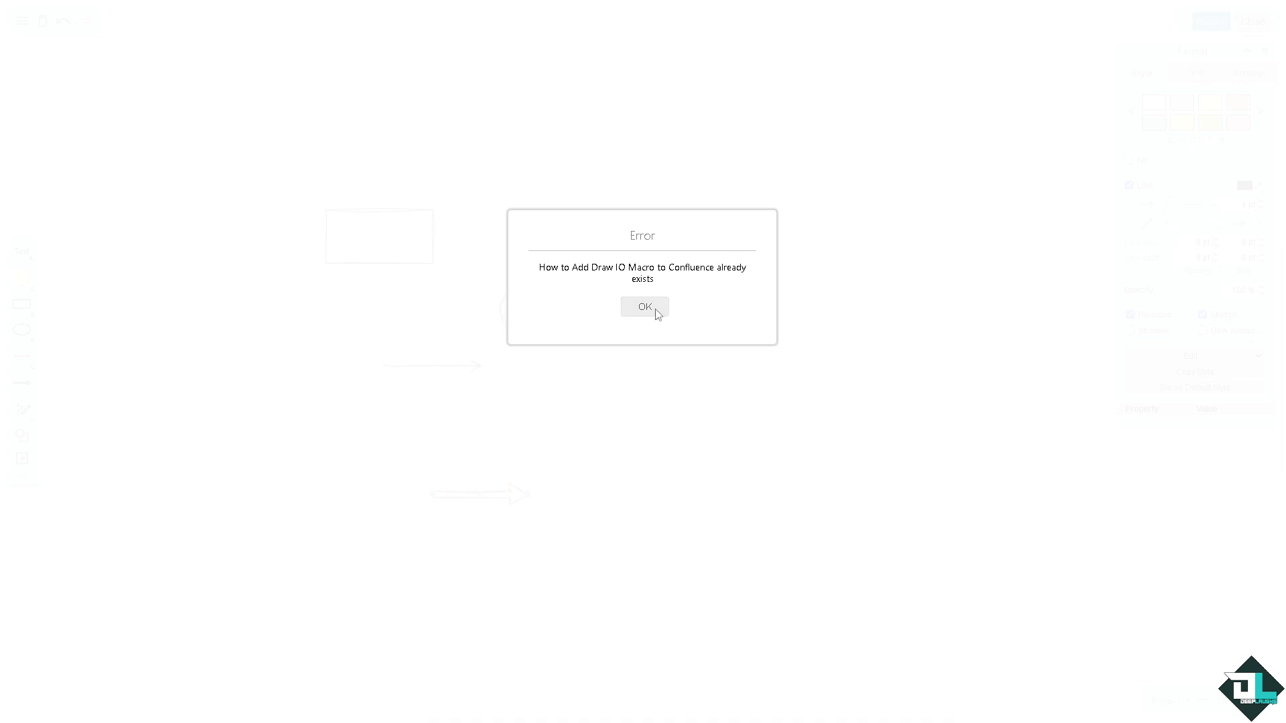
click(656, 312)
Step: Replace the board's filename with a different one starting with "DEEP" and save it to the page
triple_click(640, 253)
key(ctrl+c)
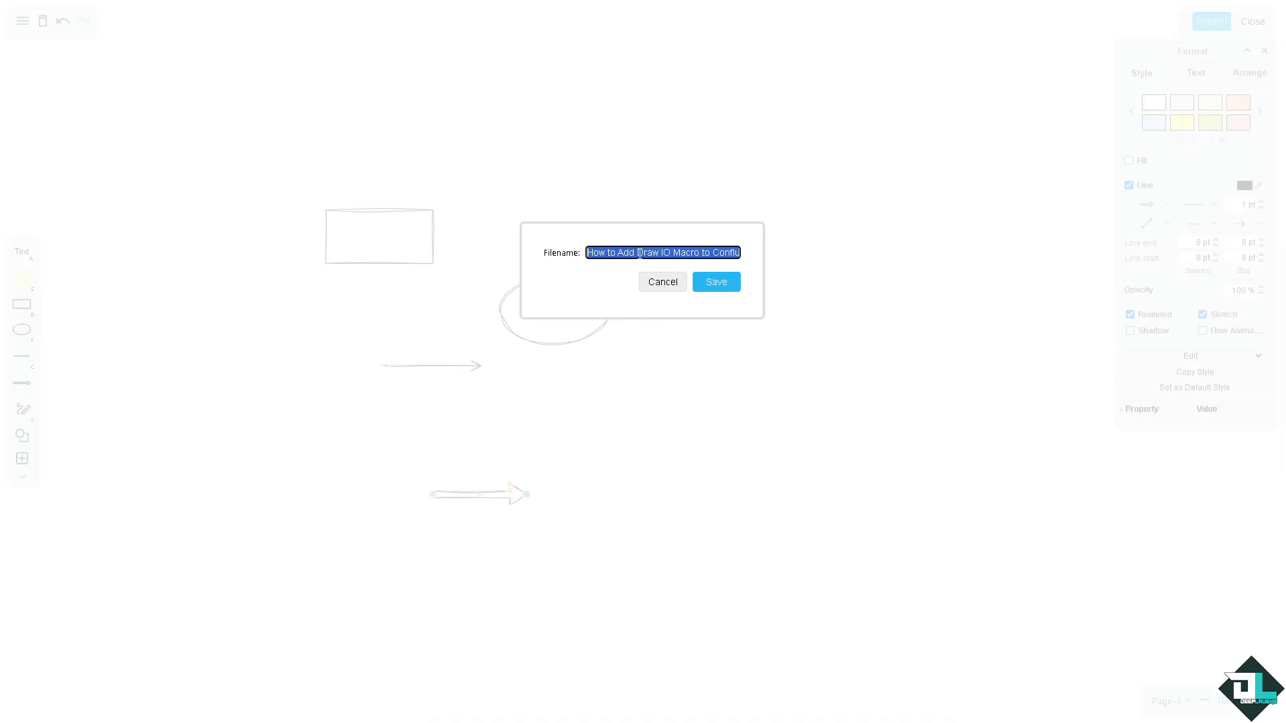
text(DEEP KLAUGHS)
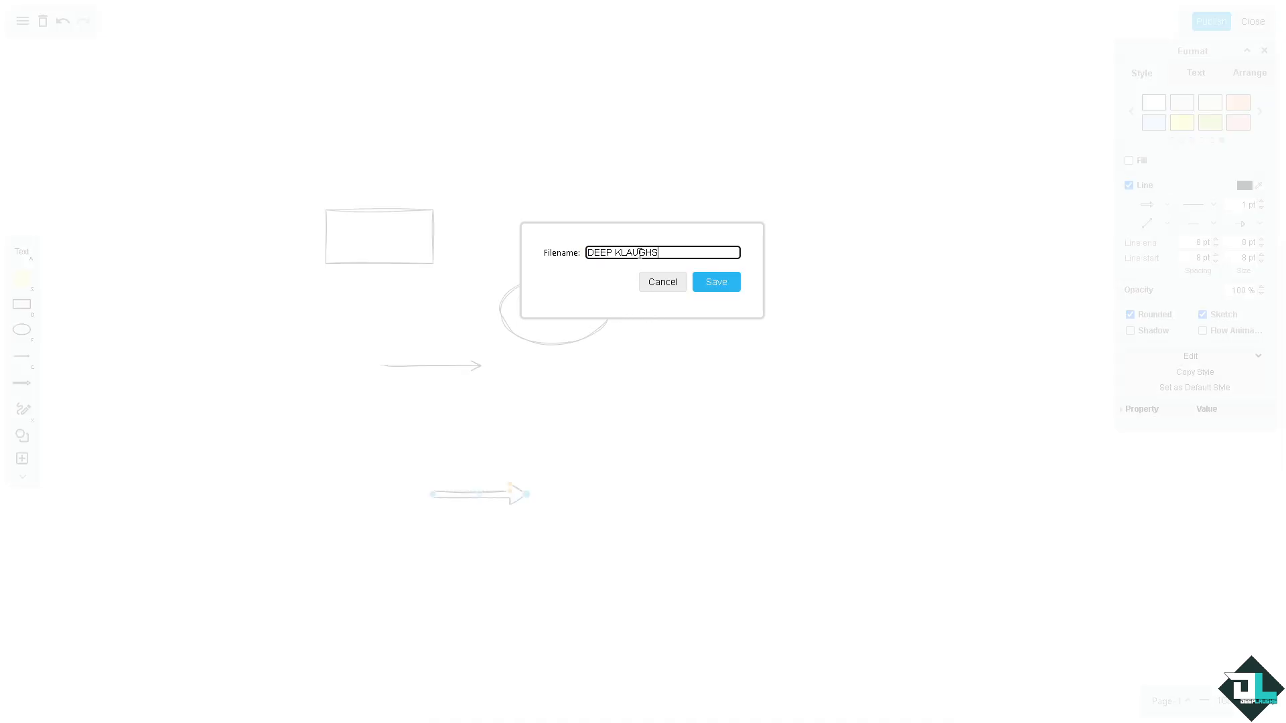
key(BackSpace)
click(716, 282)
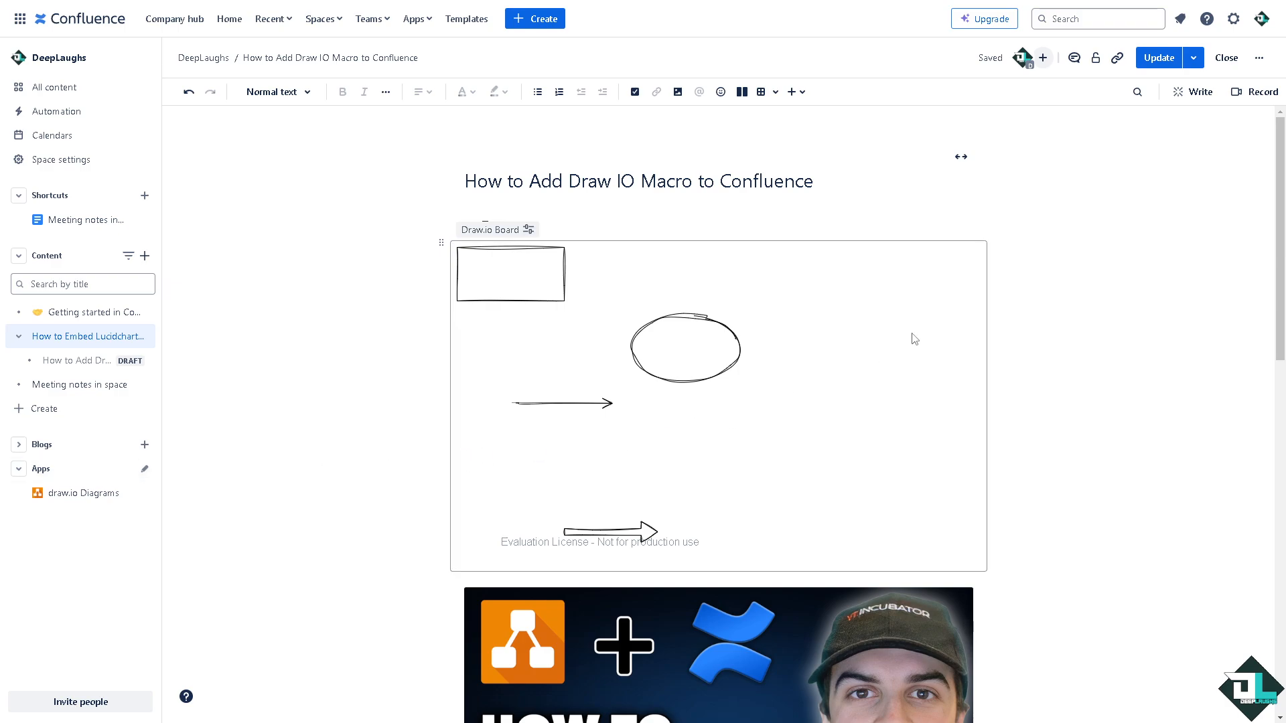
Step: Copy the Confluence page's link and paste it as the optional message of an invitation to edit
click(1120, 58)
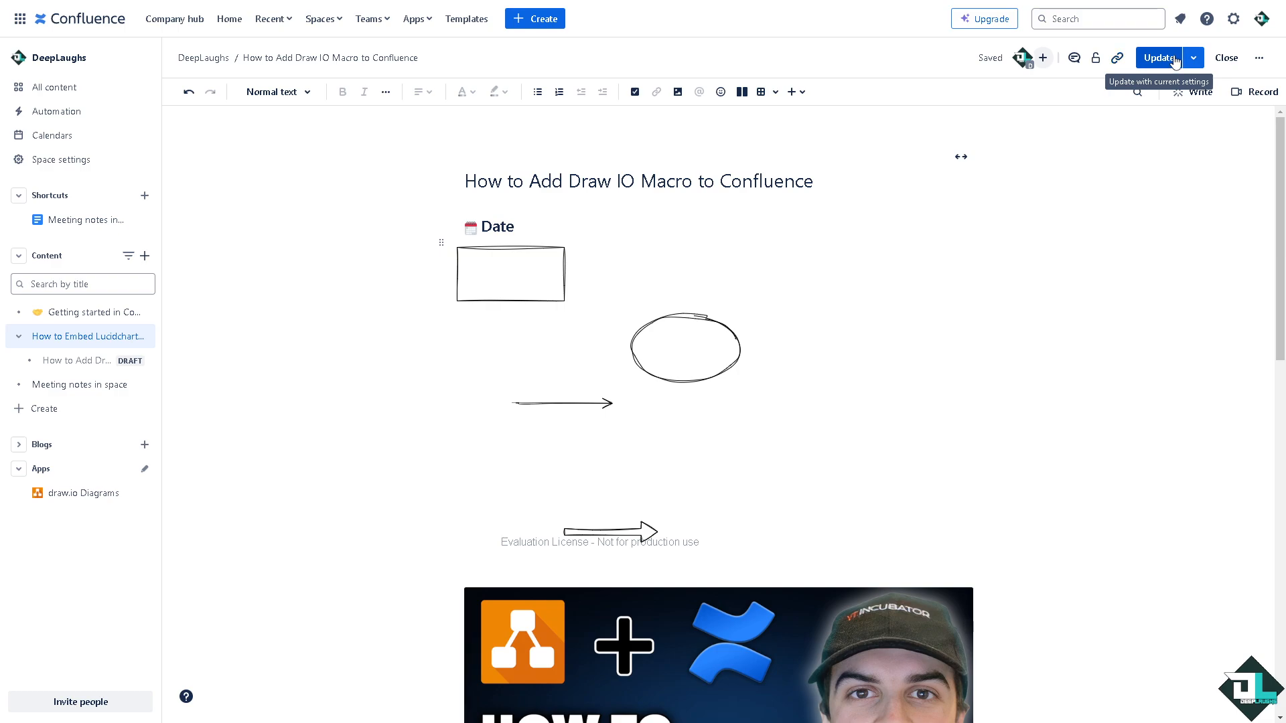
click(1043, 61)
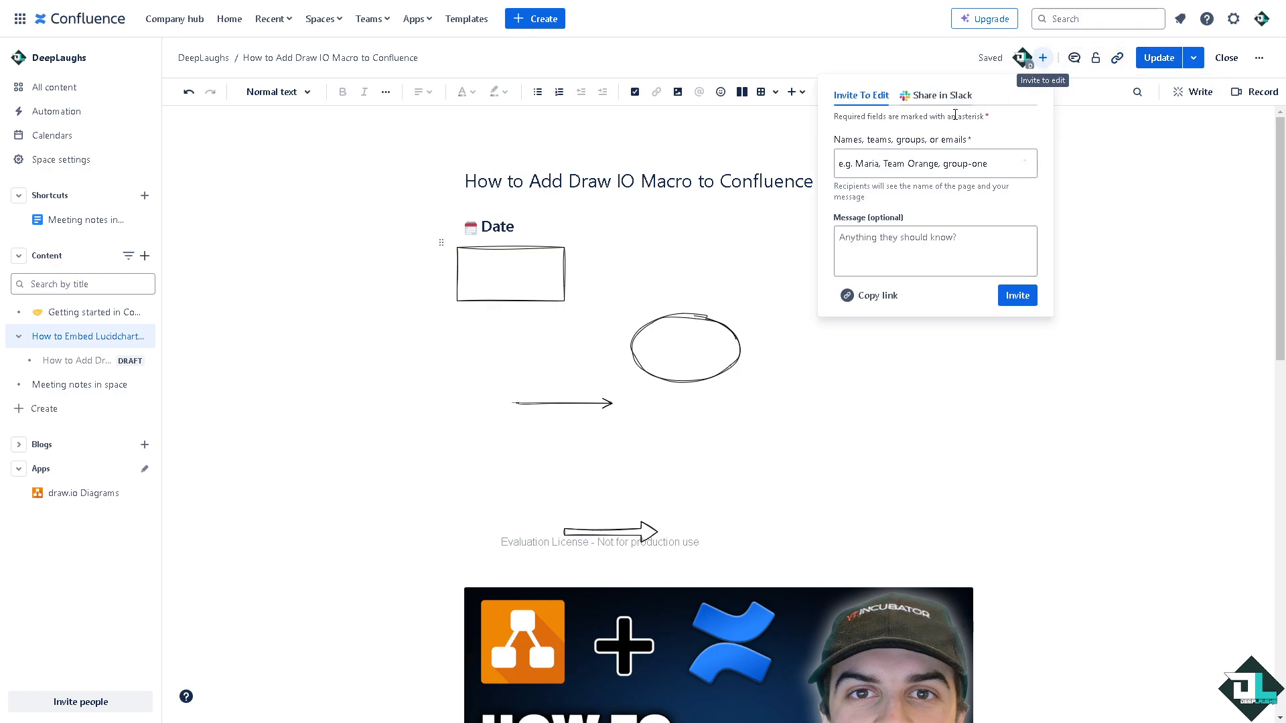
click(925, 249)
text(https://deeplaughs6.atlassian.net/wiki/pages/resumedraft.action?draftId=164073)
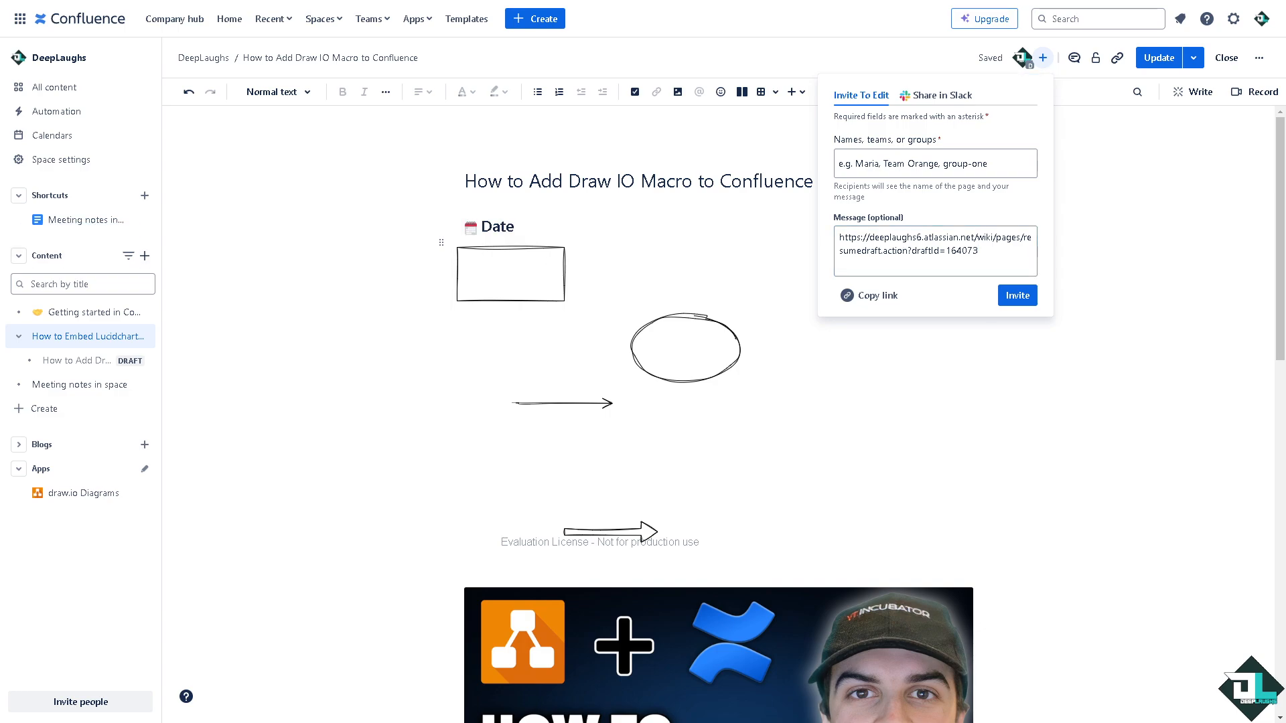
Step: Replace the invitation's optional message with "How to Add Draw IO Macro to Confluence"
triple_click(1028, 268)
key(ctrl+v)
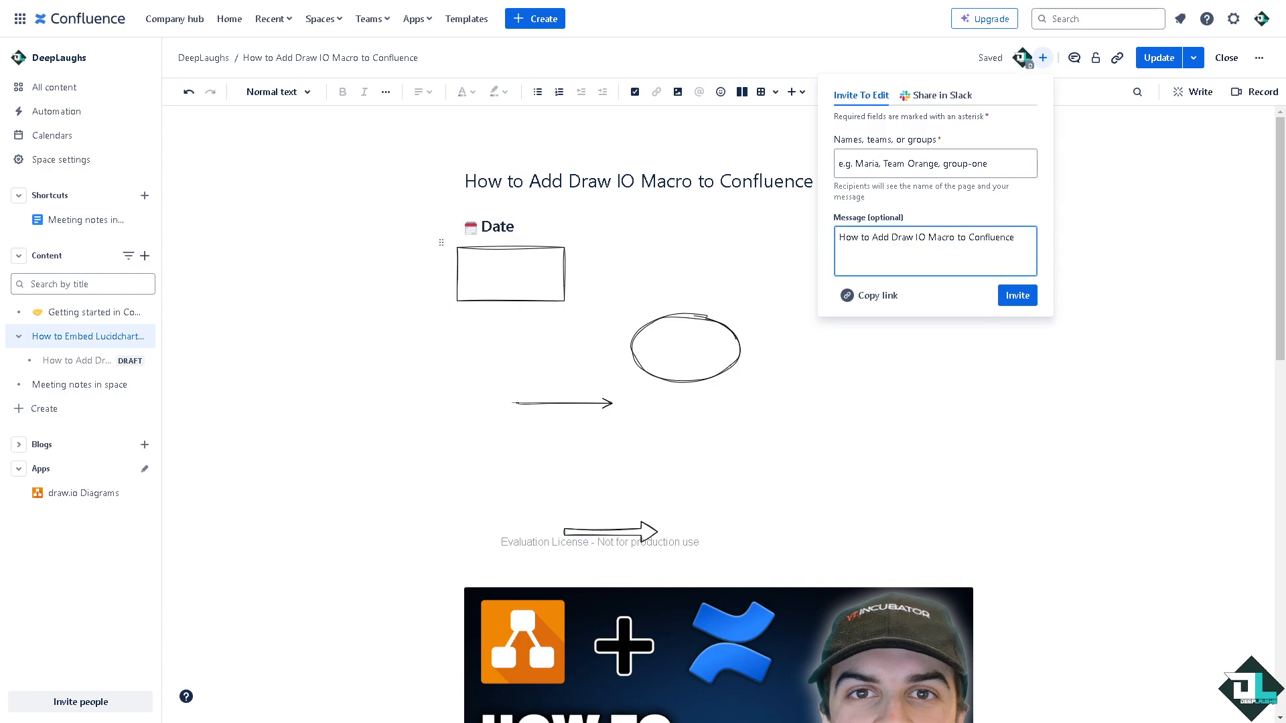